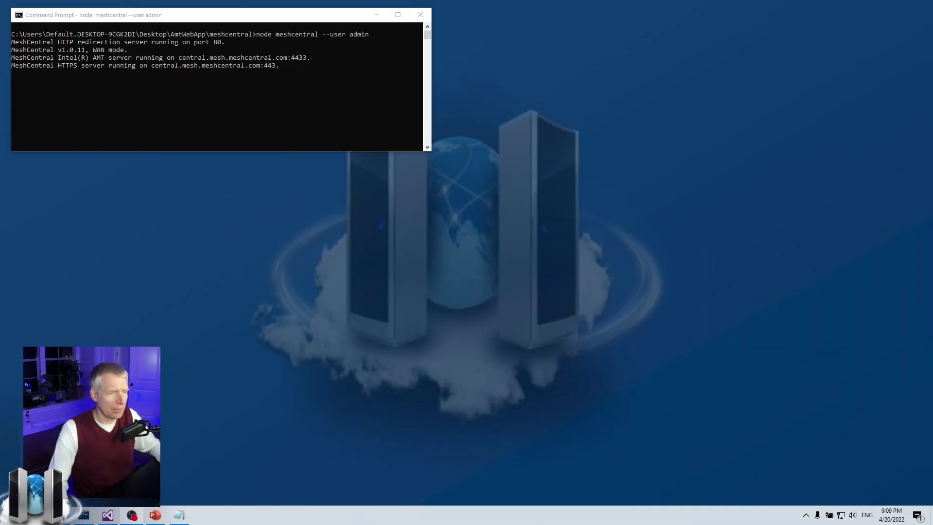
Step: Bring up the 'LocalDeviceManagement with Relay' presentation from the taskbar
click(155, 515)
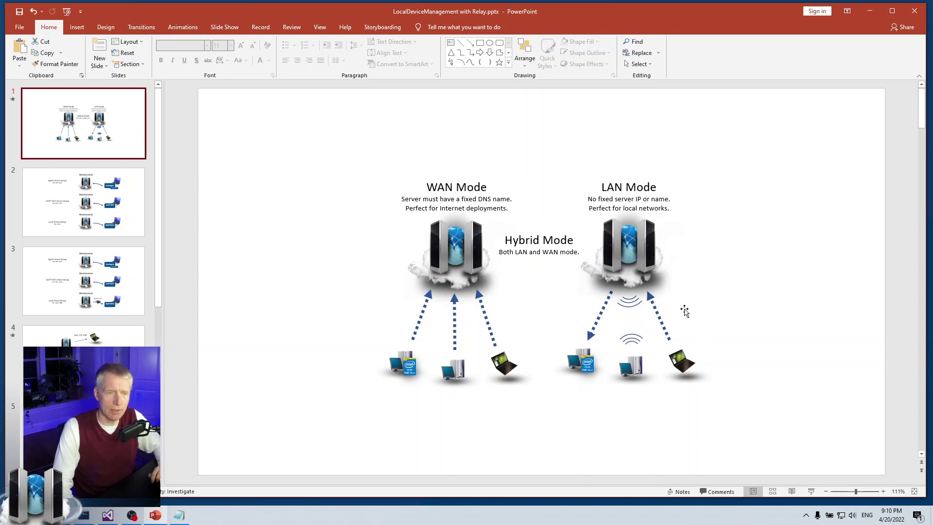
Step: Go to the slide on Agent, Intel AMT and Local device group types
click(61, 197)
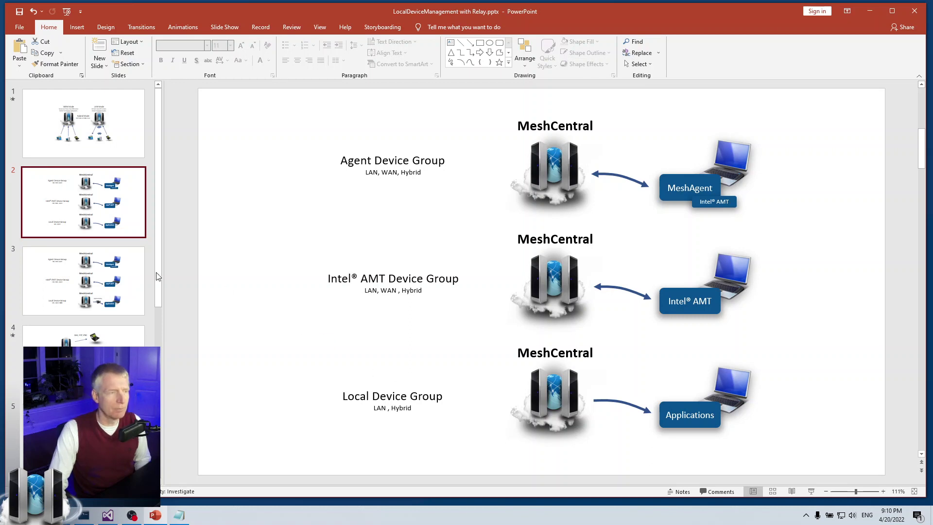
Step: Step through the optional-relay slide to the MeshAgent as Relay slide
click(140, 278)
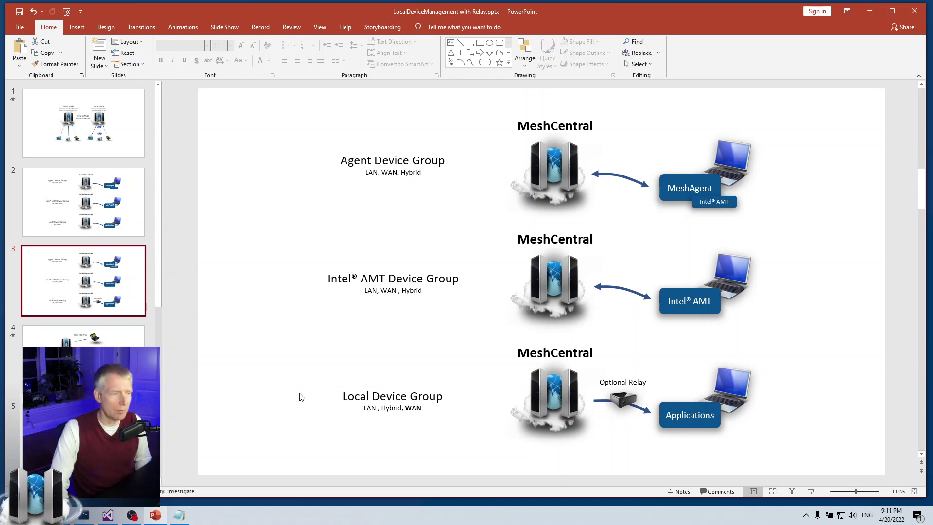
click(131, 371)
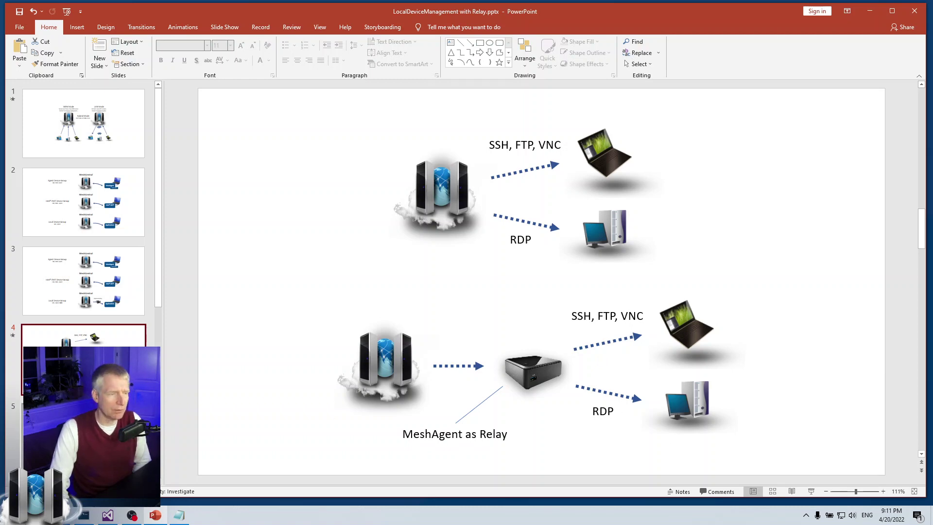
Step: Advance past the New Device Group screenshot to the relay and IP-KVM diagram
key(Page_Down)
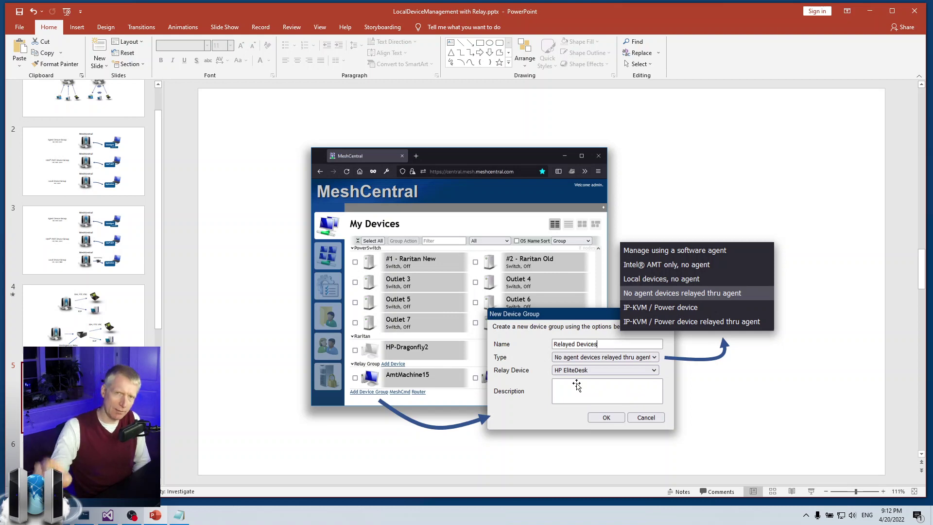
key(Page_Down)
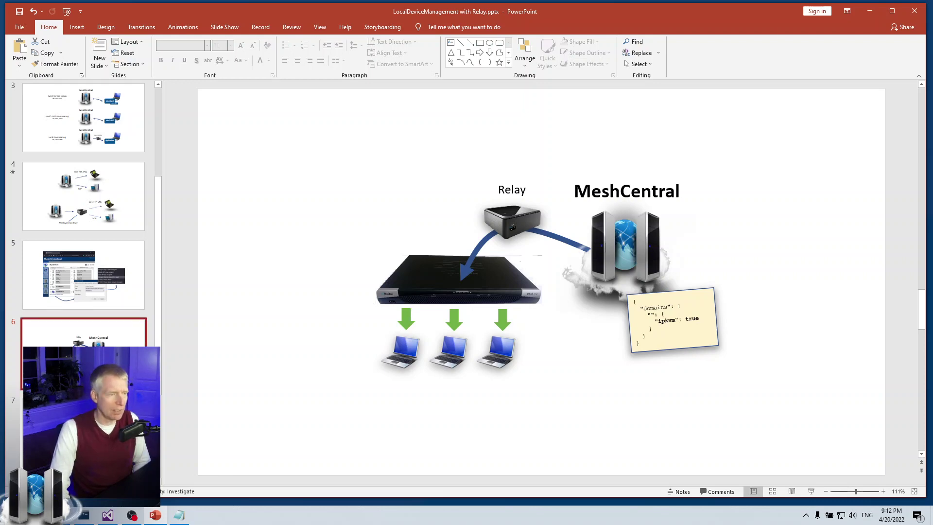
scroll(96, 326, down, 3)
Step: Step through the Raritan KX III and Web Power Switch slides to the MeshAgent and Applications slide
click(96, 326)
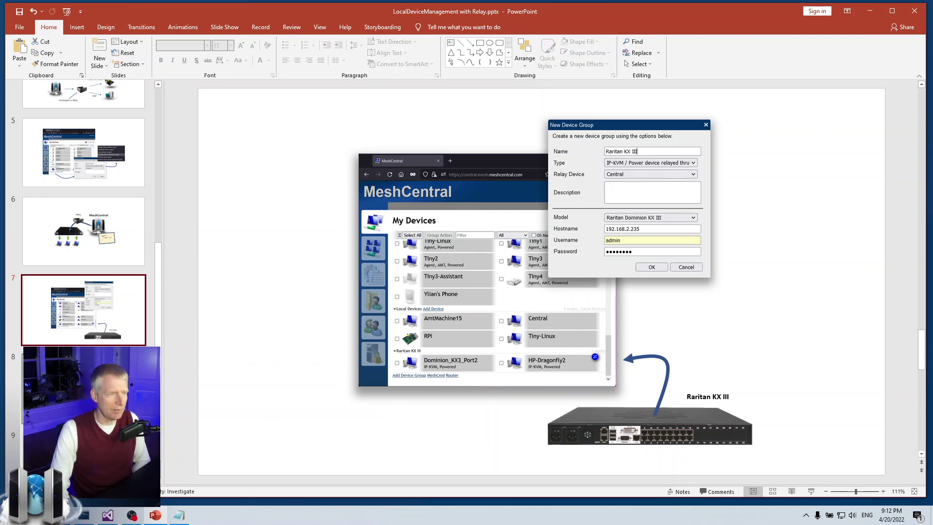
click(88, 386)
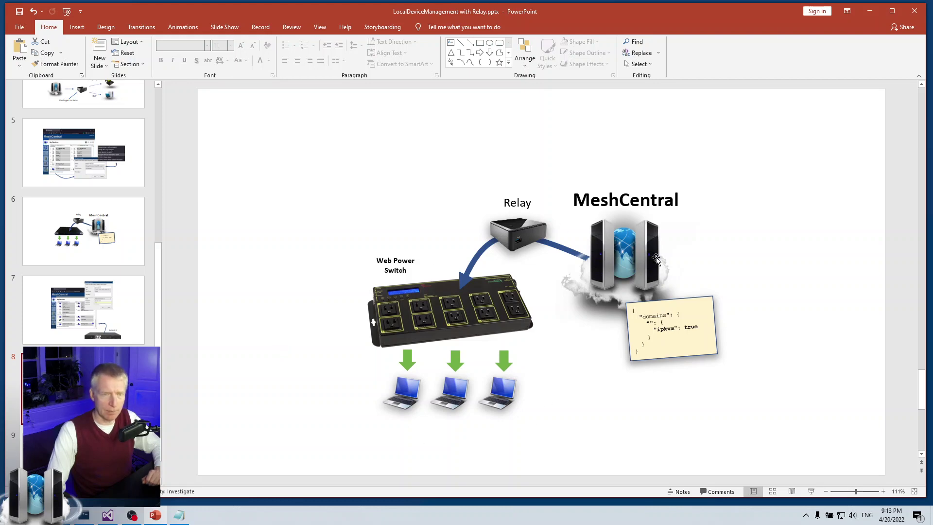
key(Page_Down)
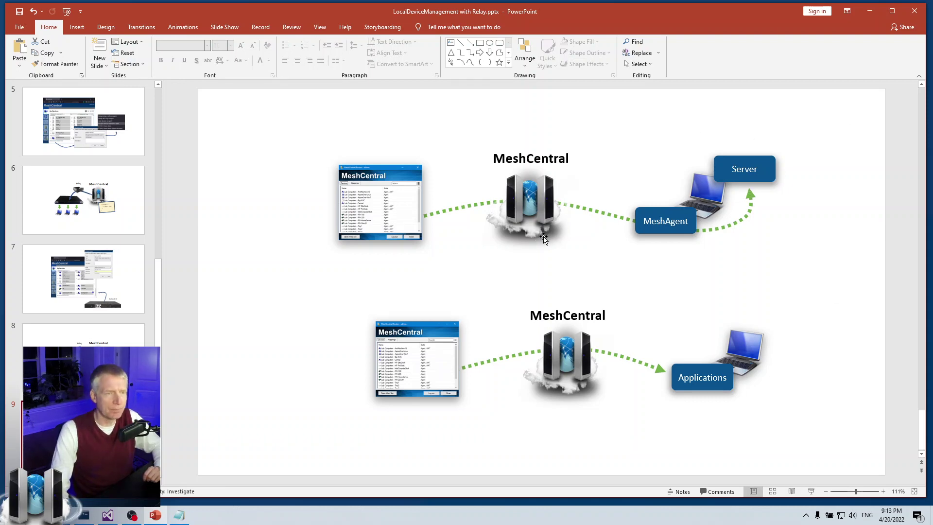
Step: Set PowerPoint aside and arrange the MeshCentral browser beside the server console
click(867, 12)
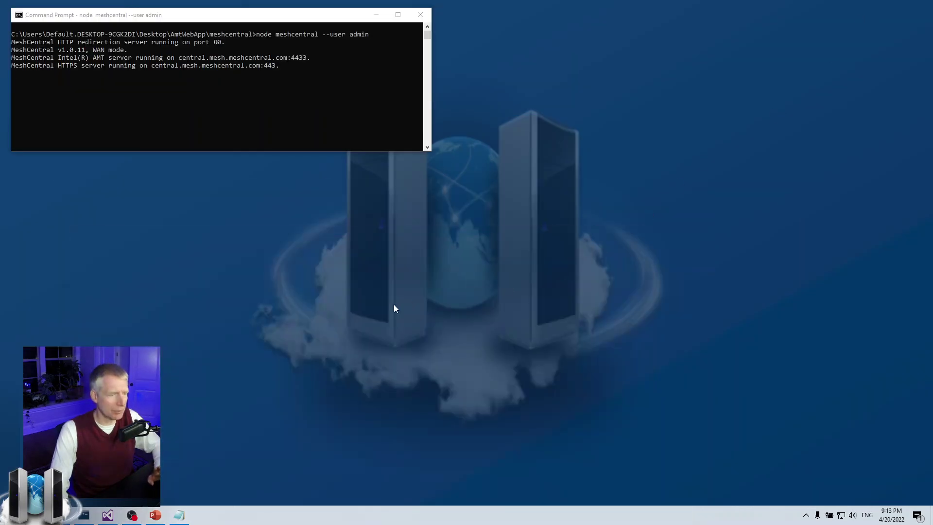
key(alt+Tab)
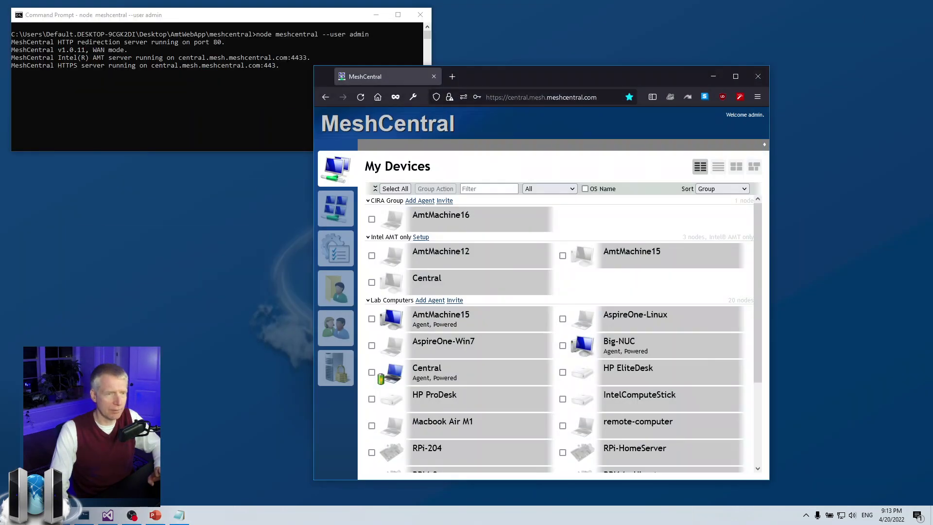
drag(578, 78, 663, 85)
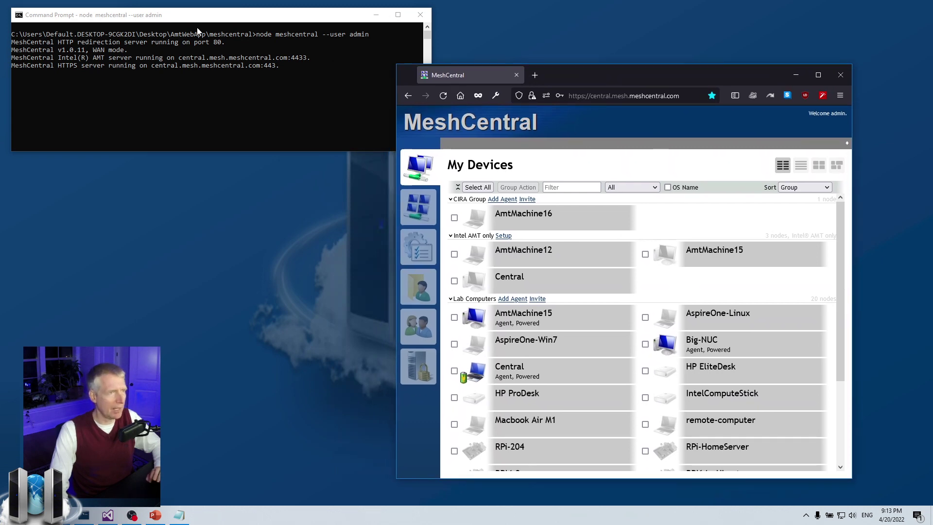
drag(197, 31, 203, 26)
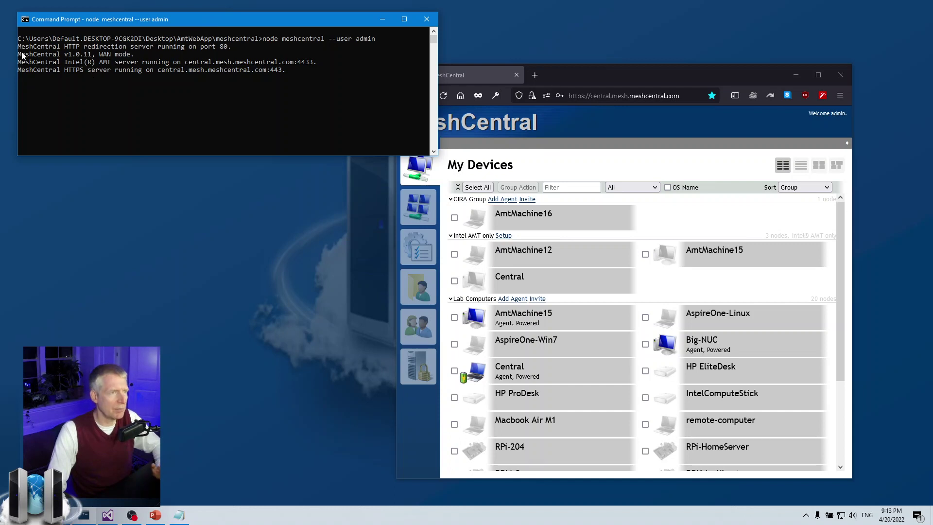
Step: Highlight and copy the 'WAN mode' line in the console, then return to My Devices
drag(21, 55, 122, 57)
click(114, 55)
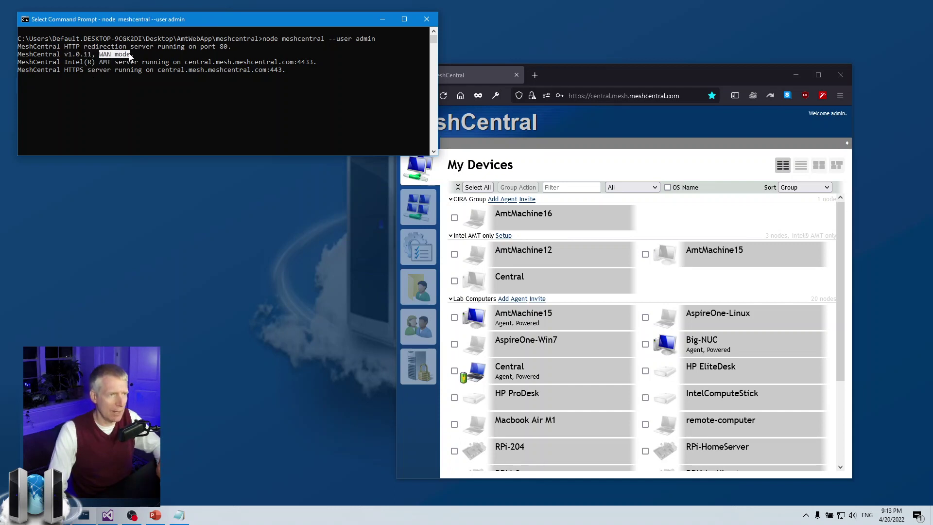
right_click(130, 57)
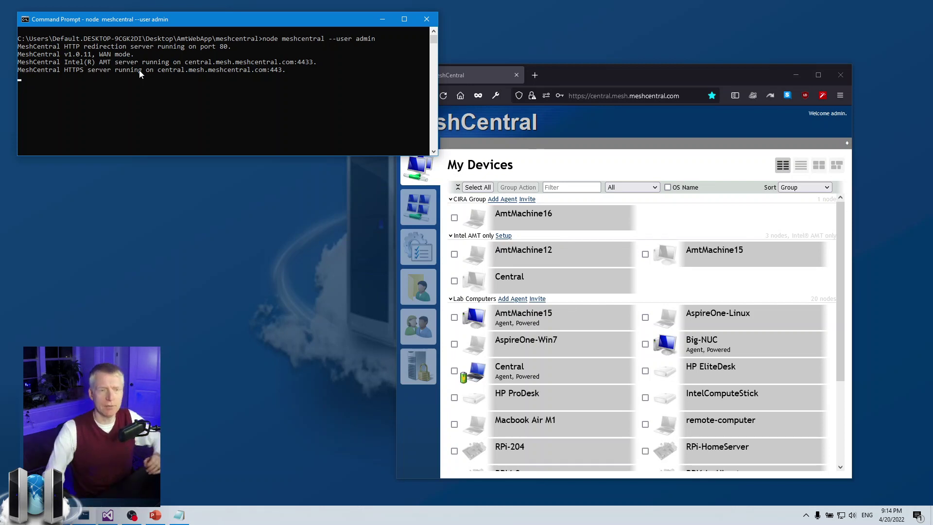
click(600, 179)
scroll(594, 231, down, 3)
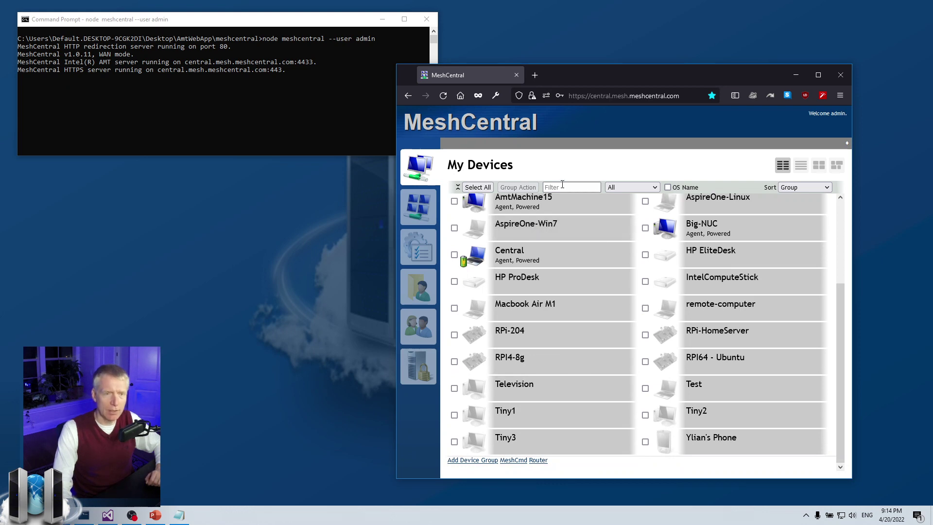
scroll(583, 241, up, 3)
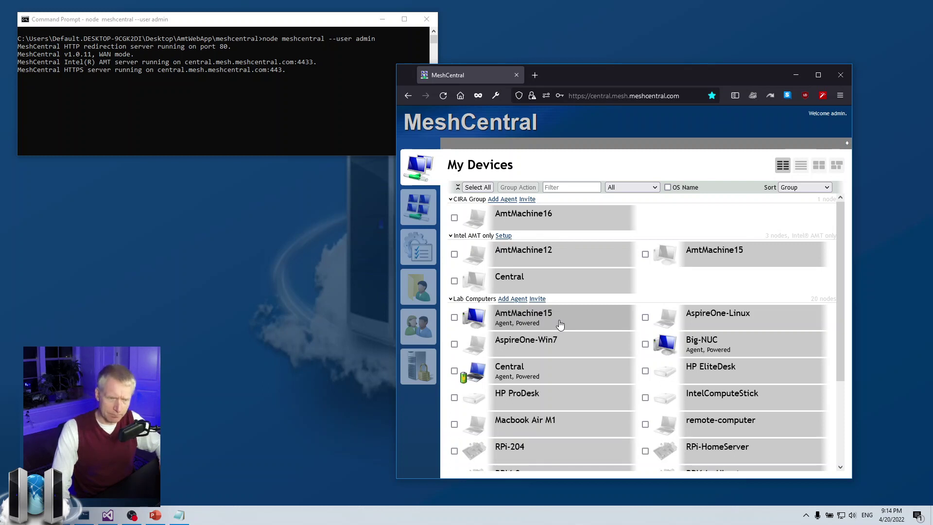
scroll(559, 324, down, 3)
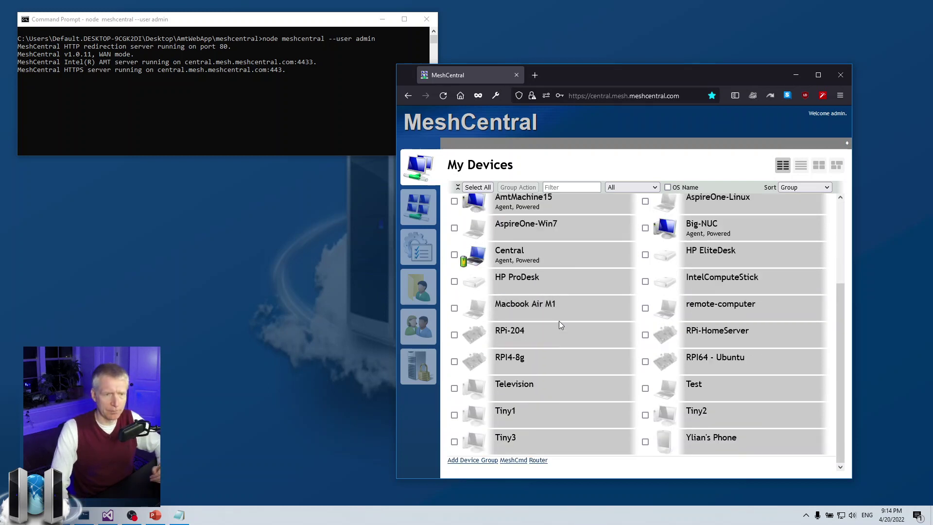
Step: Make the new device group a relayed-devices group with AmtMachine15 as its relay device
click(486, 461)
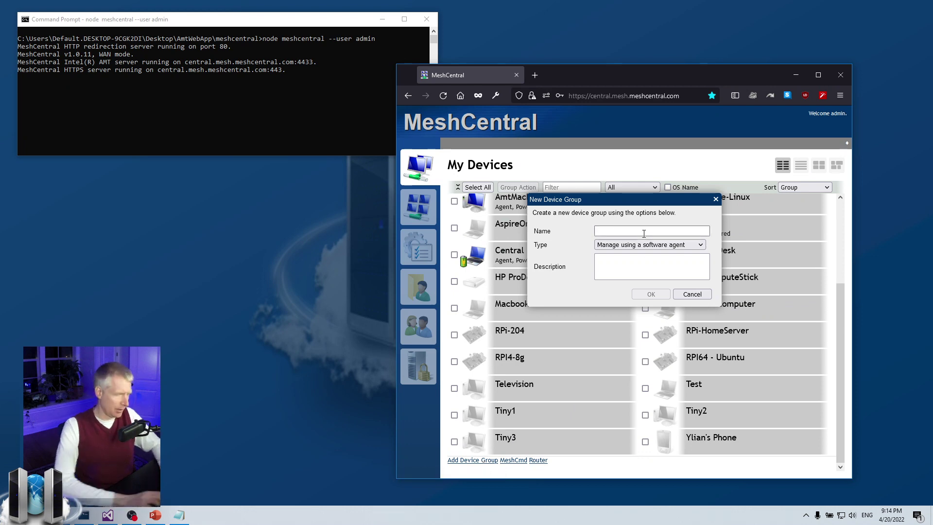
text(My Private Network Devi)
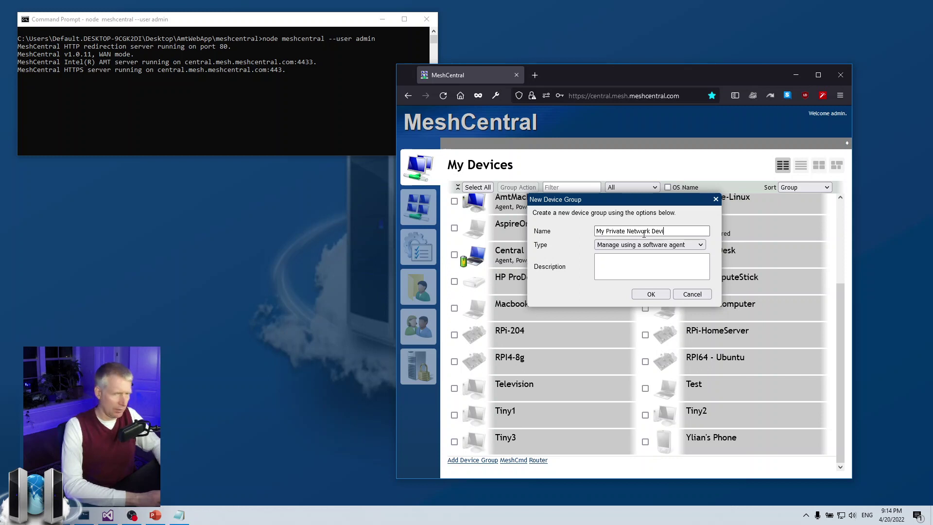
text(ces)
click(616, 246)
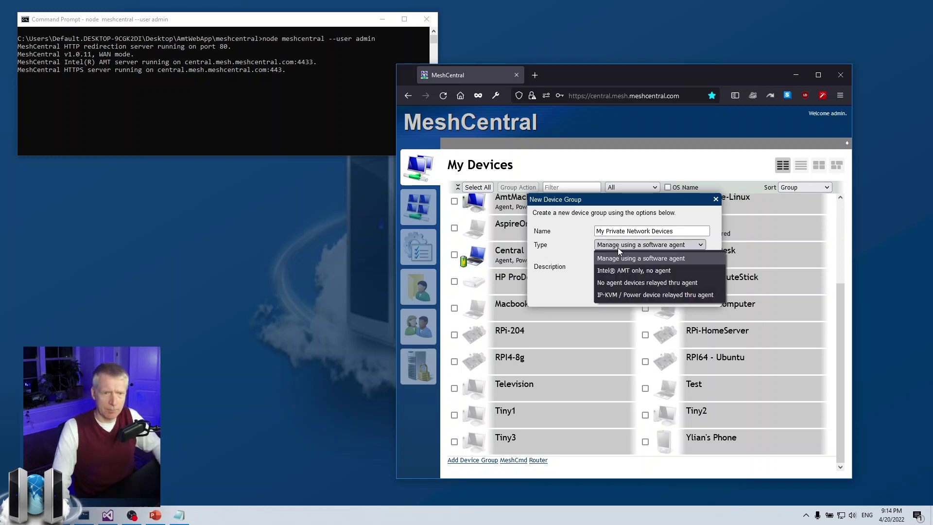
click(627, 283)
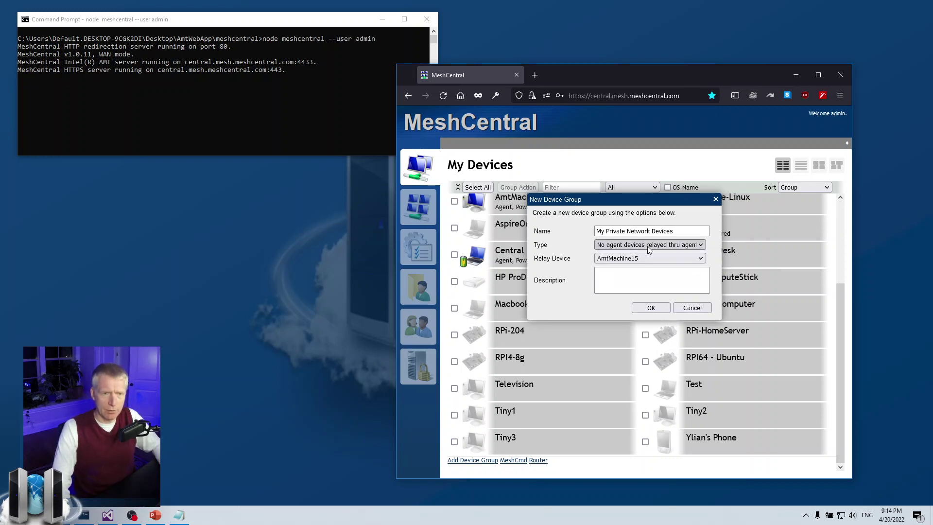
click(642, 259)
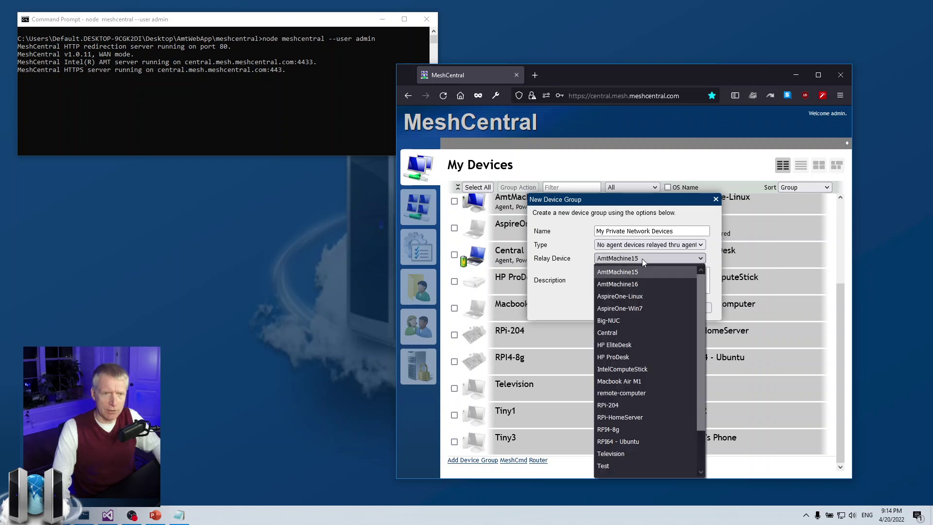
click(636, 257)
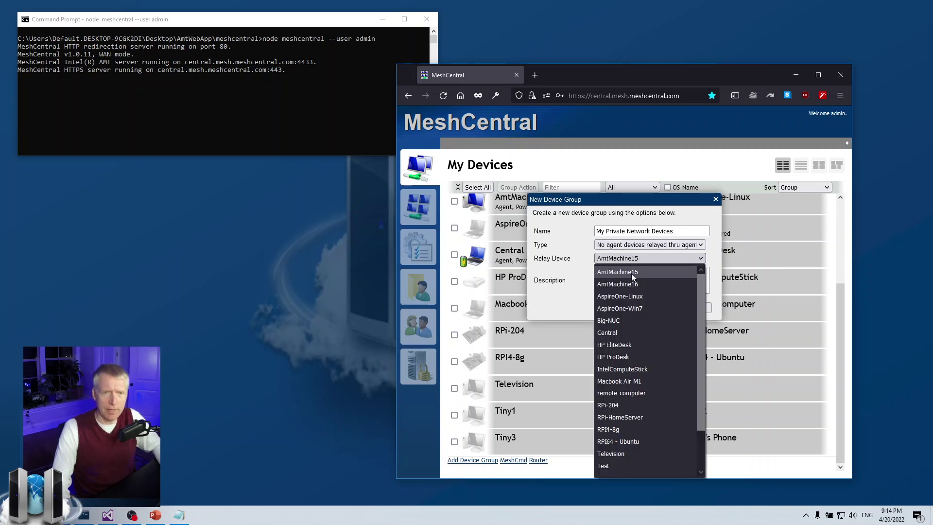
scroll(649, 353, down, 2)
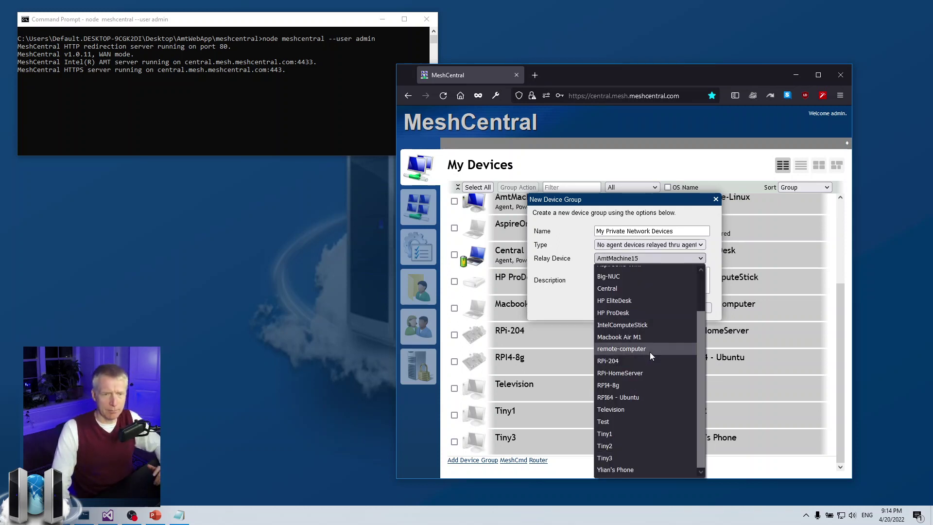
scroll(651, 351, up, 2)
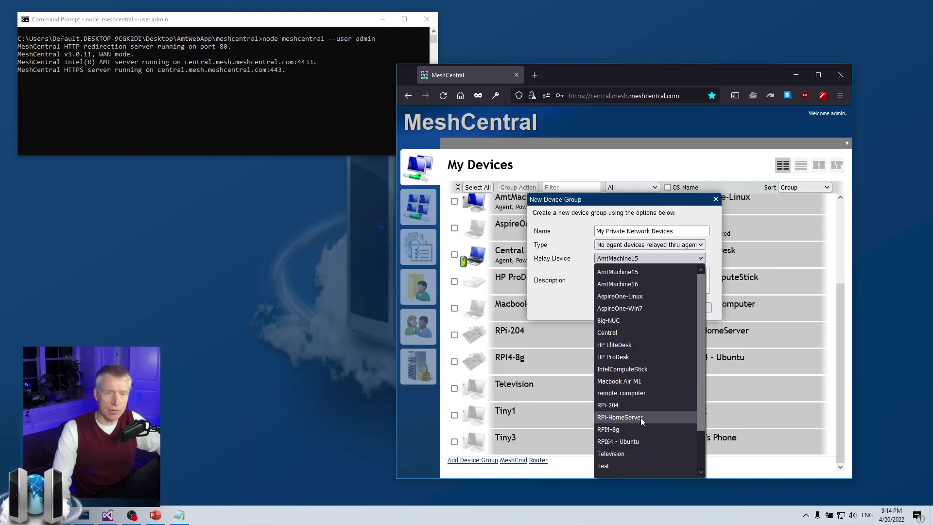
click(637, 276)
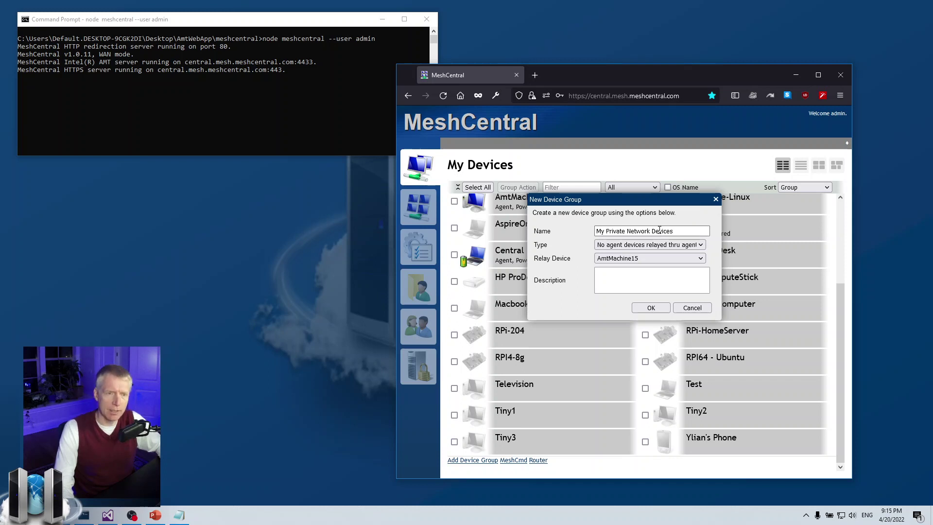
click(613, 259)
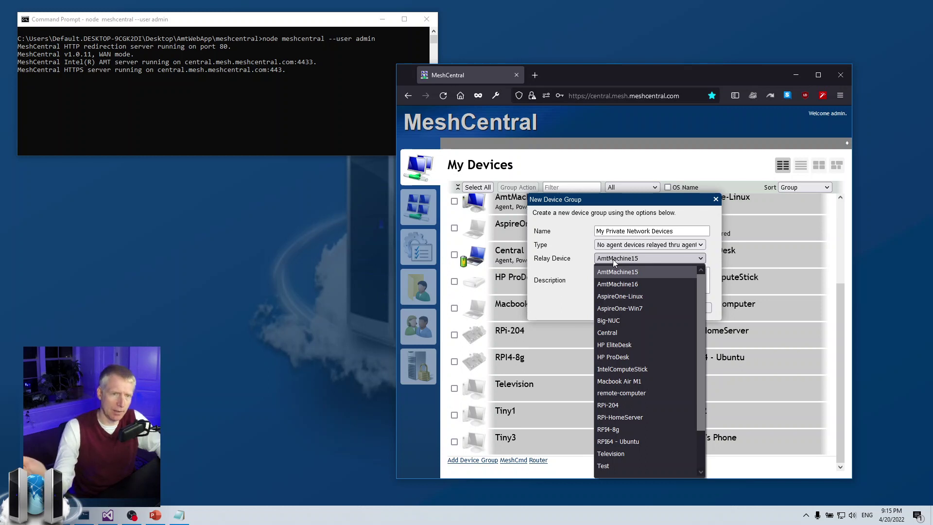
click(612, 259)
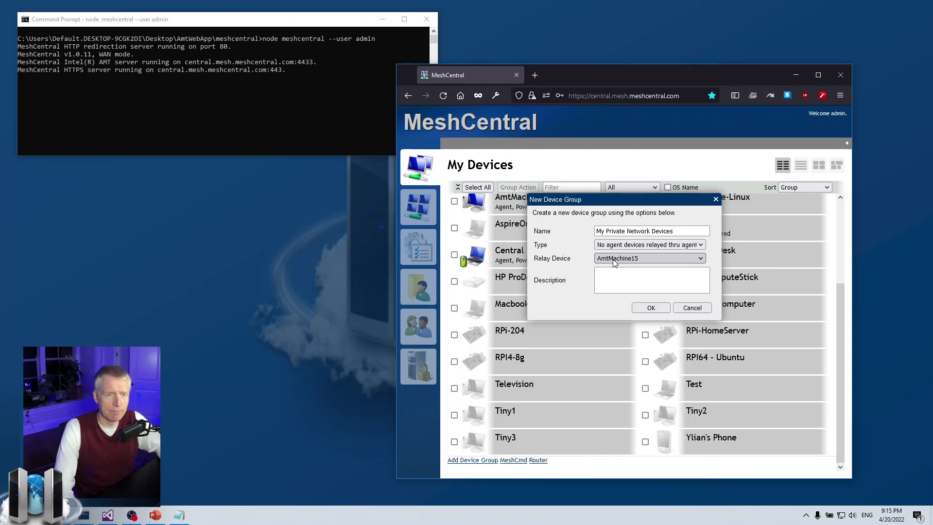
Step: Confirm the group and add device 'Router' at 192.168.2.1 of type Linux (SSH/SCP/VNC)
click(648, 310)
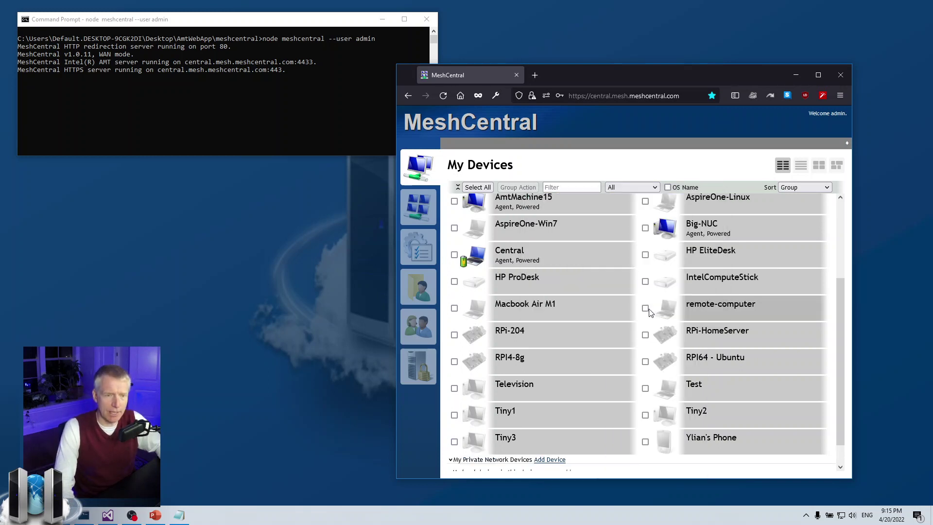
scroll(474, 438, down, 2)
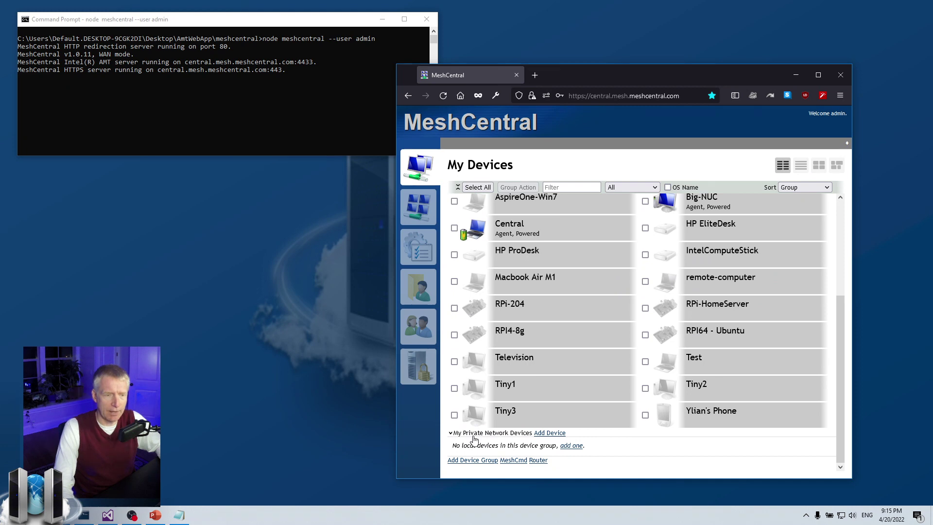
click(549, 434)
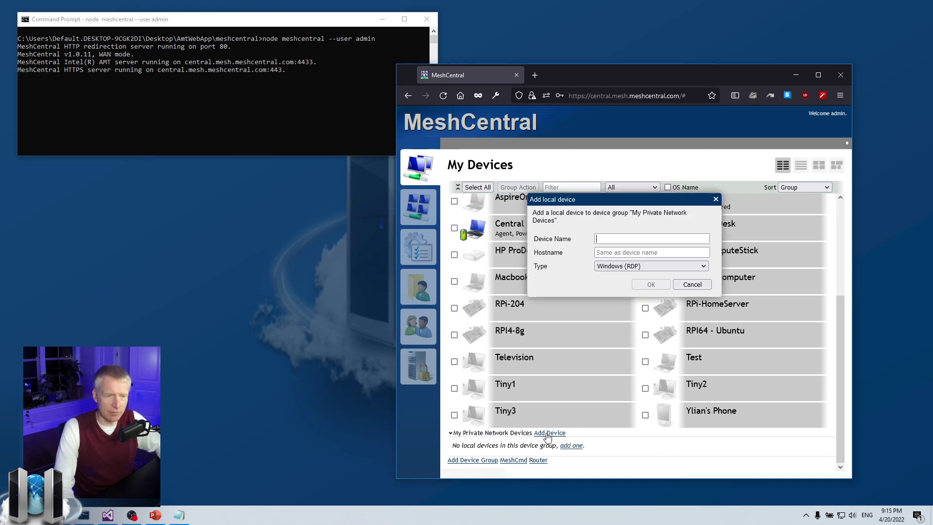
text(Ro)
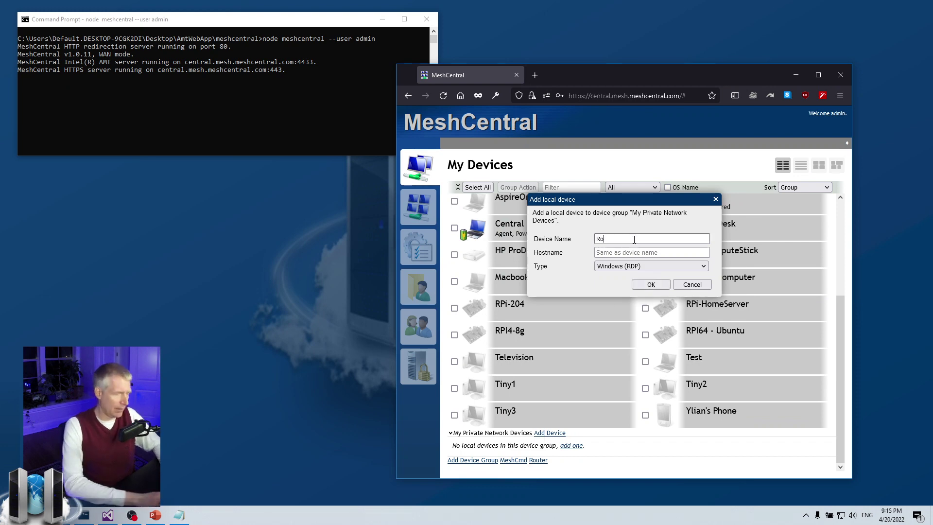
text(uter)
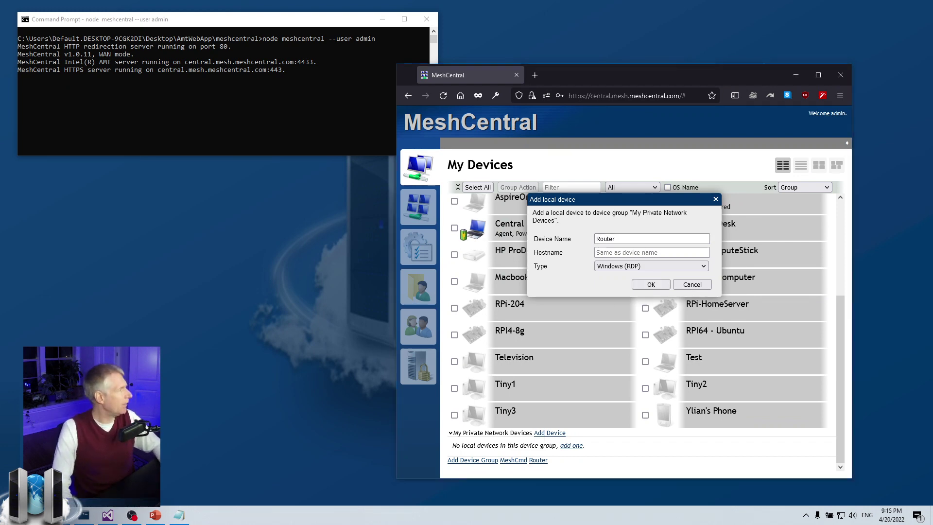
click(650, 252)
text(192.168.2.1)
click(625, 264)
click(625, 291)
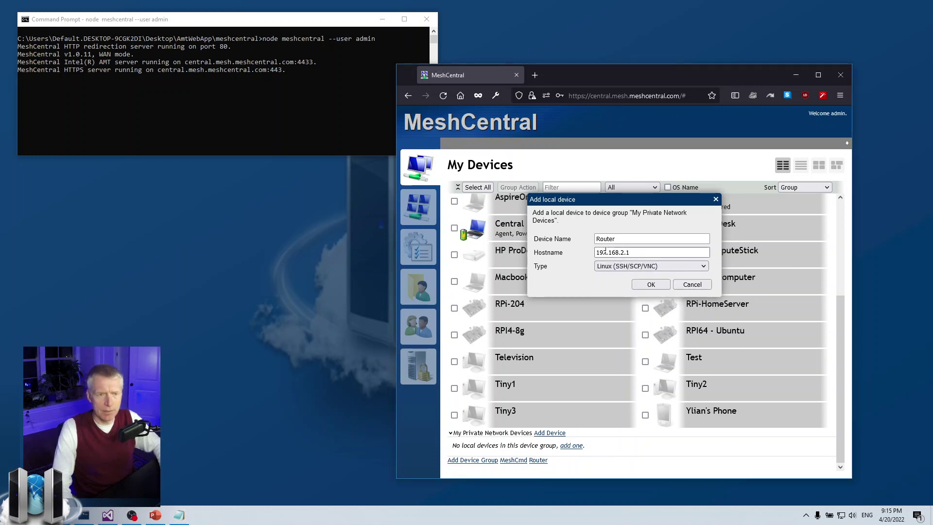
click(647, 251)
drag(646, 252, 594, 253)
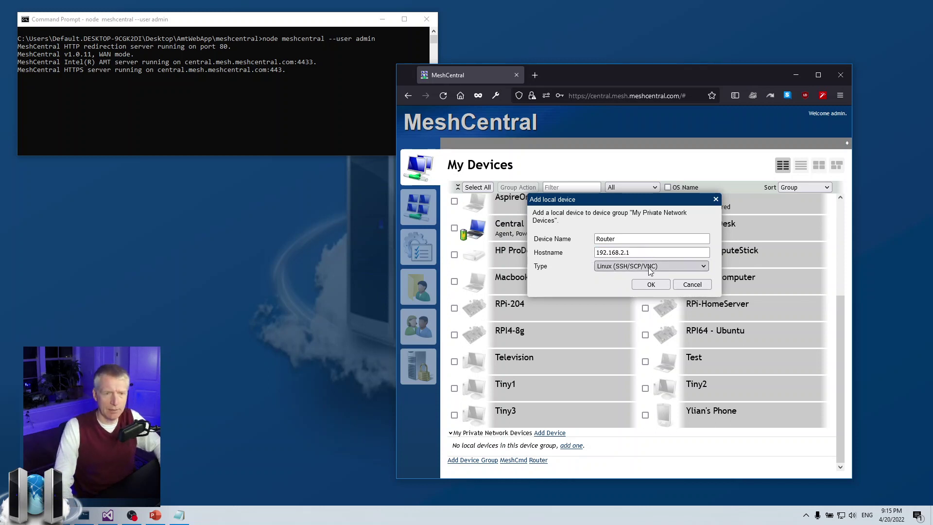
click(648, 286)
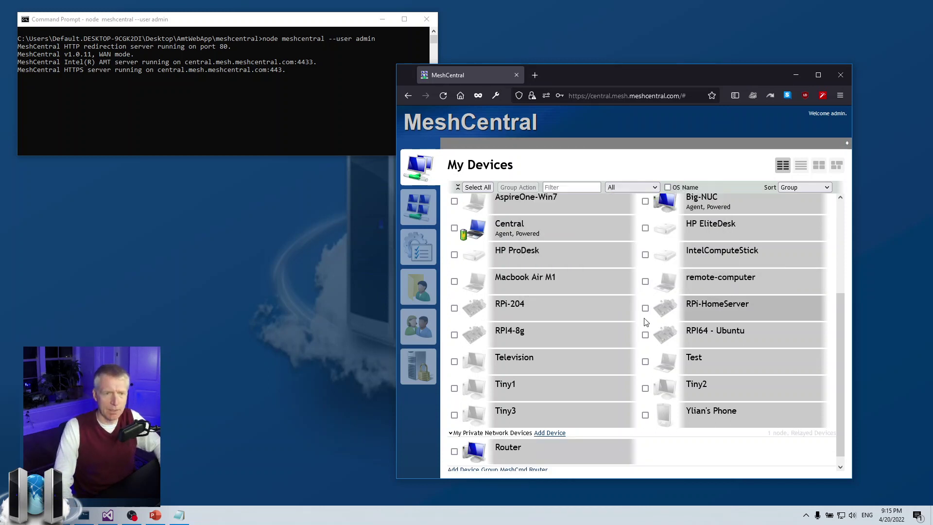
Step: Change the Router device's icon to a router image and bring up its Terminal page
click(522, 448)
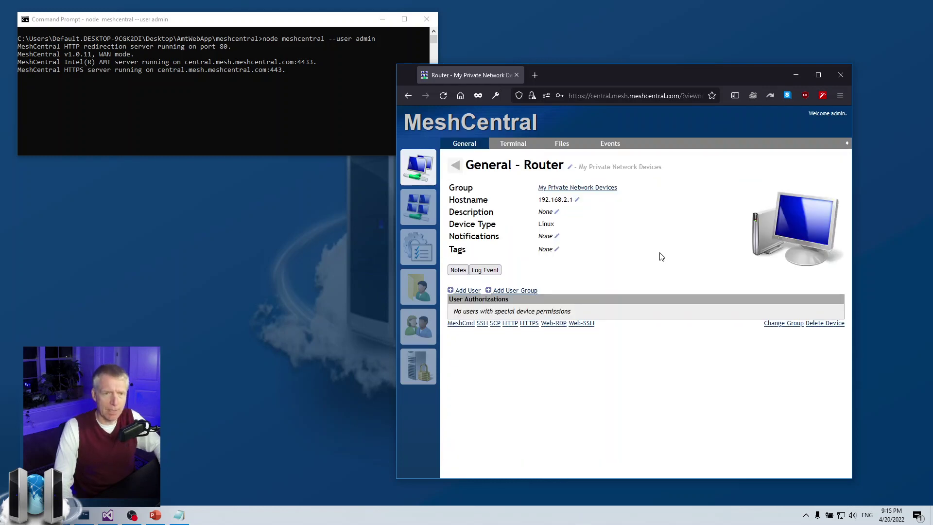
click(781, 219)
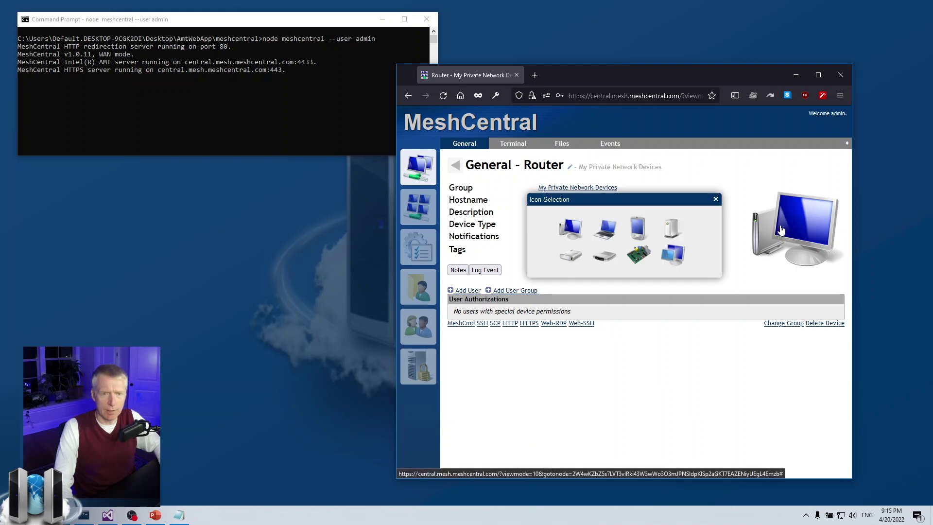
click(570, 257)
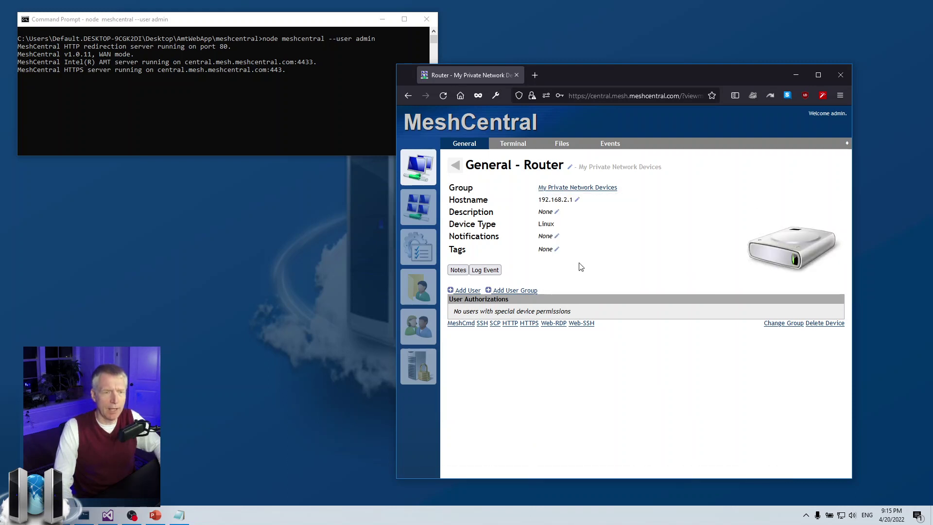
click(512, 144)
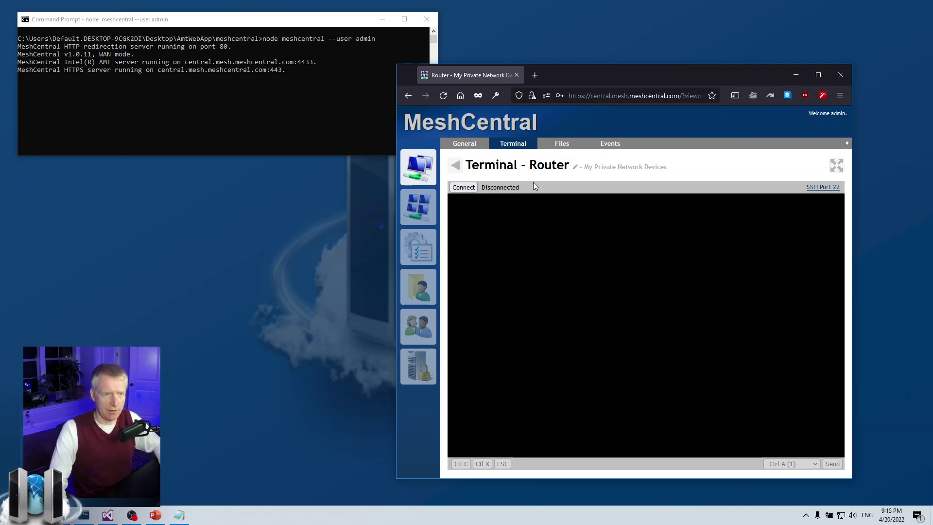
Step: Connect to the Router over SSH as root with remembered credentials
click(471, 190)
click(534, 232)
key(ctrl+a)
key(BackSpace)
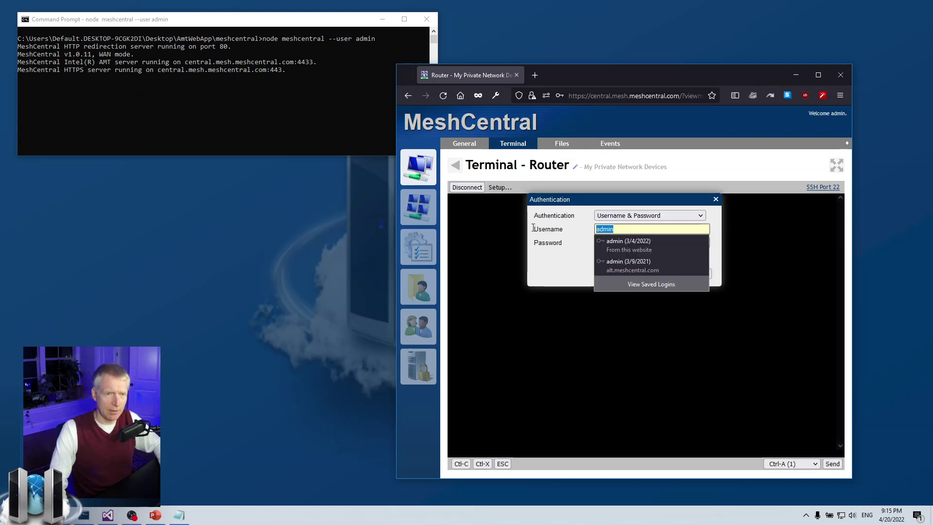
text(root)
key(Tab)
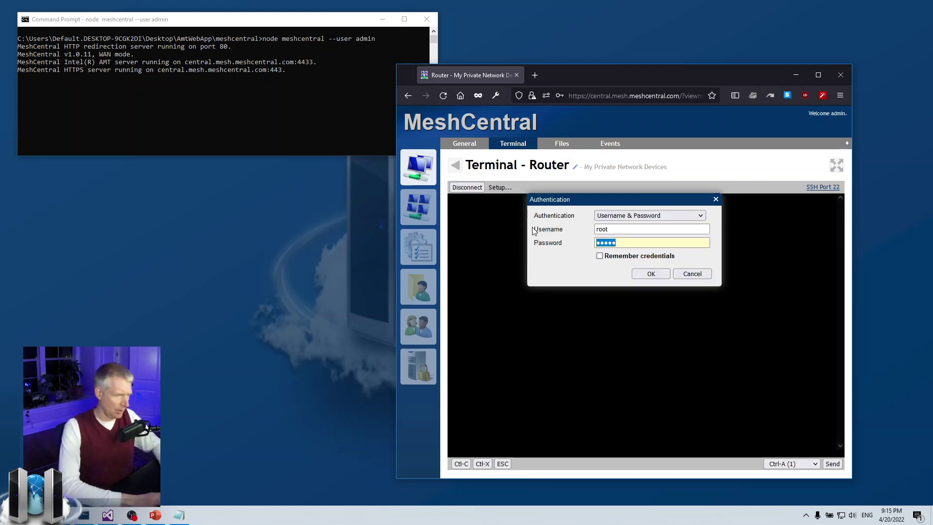
click(622, 258)
click(647, 272)
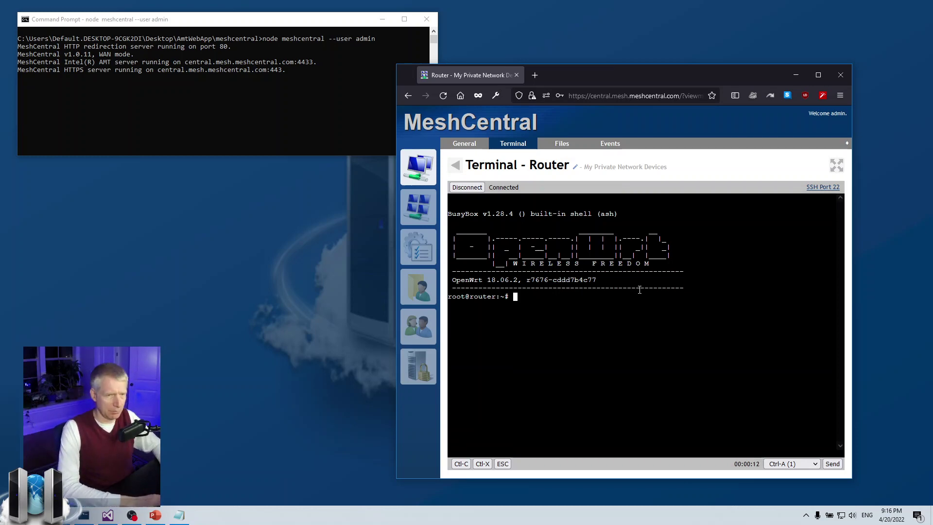
text(ls)
Step: Run ls and ls -la in the terminal, disconnect, and switch to the Files view
key(Return)
text(ls -la)
key(Return)
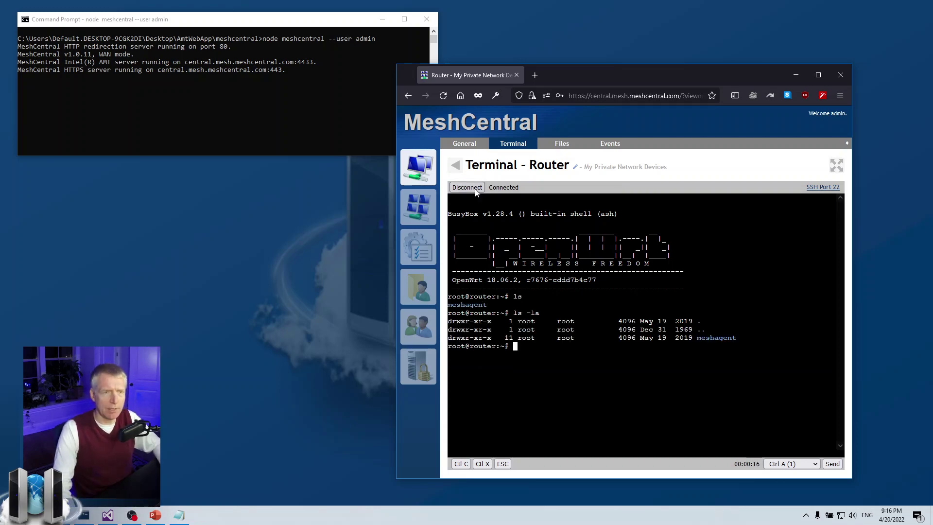
click(466, 187)
click(561, 144)
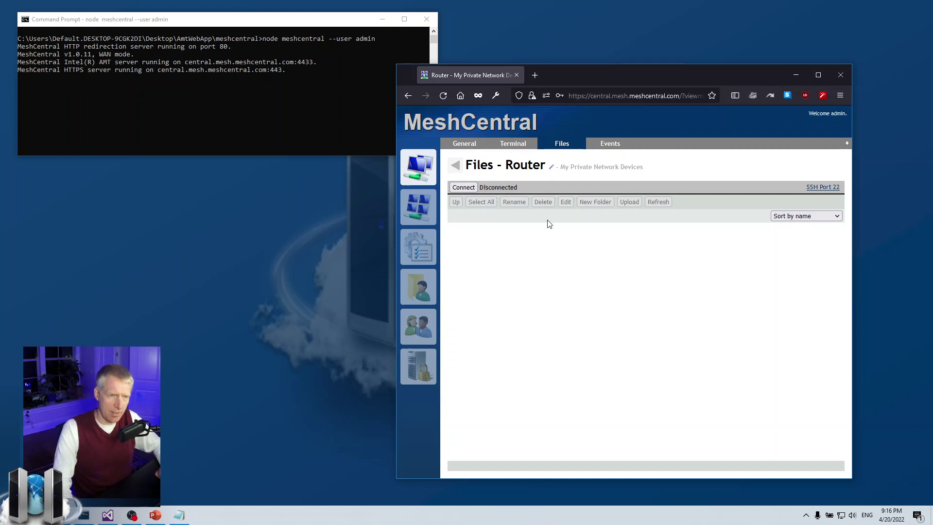
Step: Leave the Router's terminal and go back to My Devices, where Router sits under My Private Network Devices
click(514, 145)
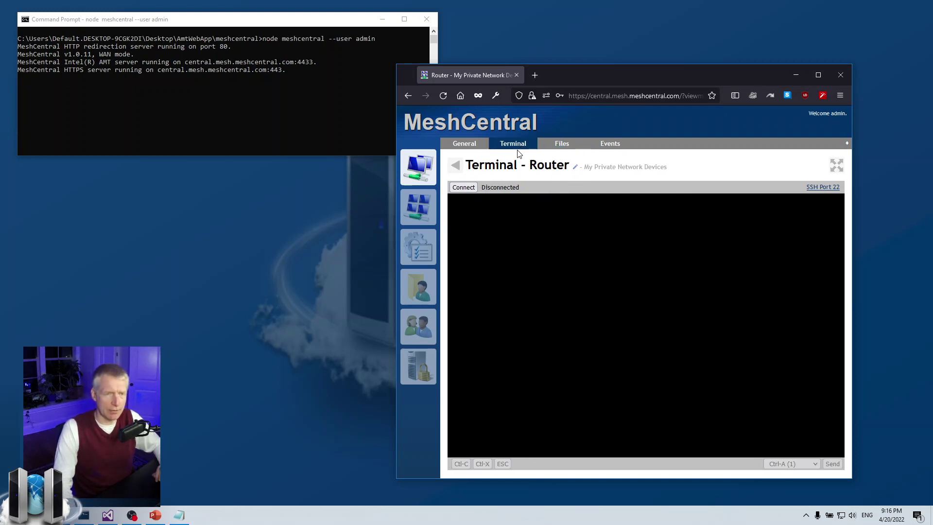
click(428, 170)
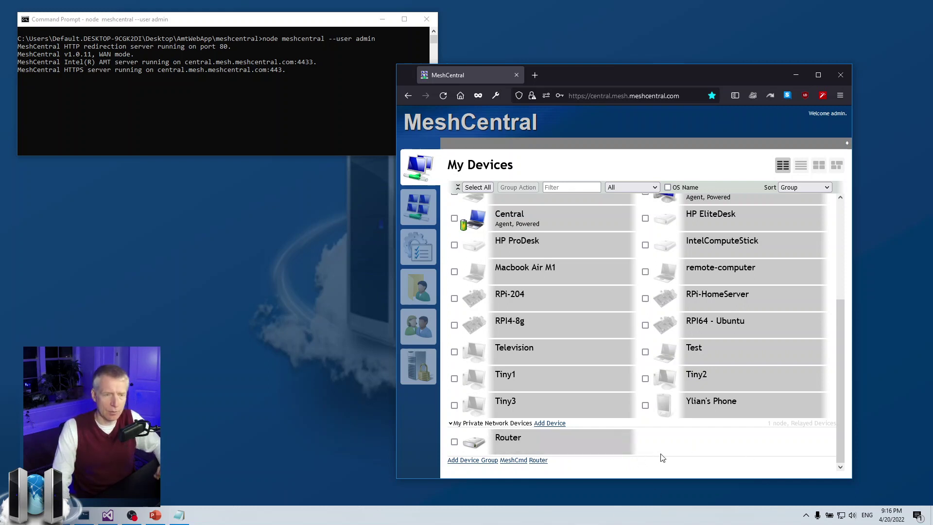
scroll(692, 393, up, 2)
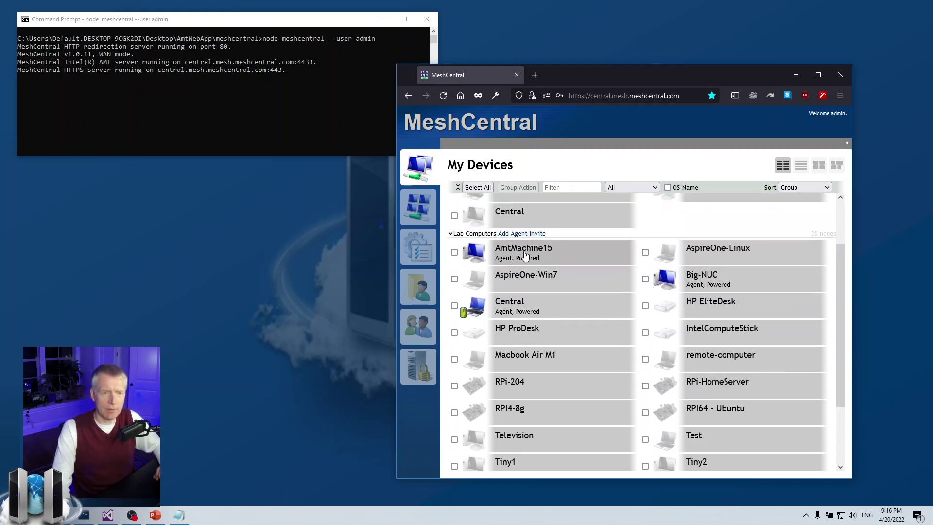
scroll(568, 328, down, 2)
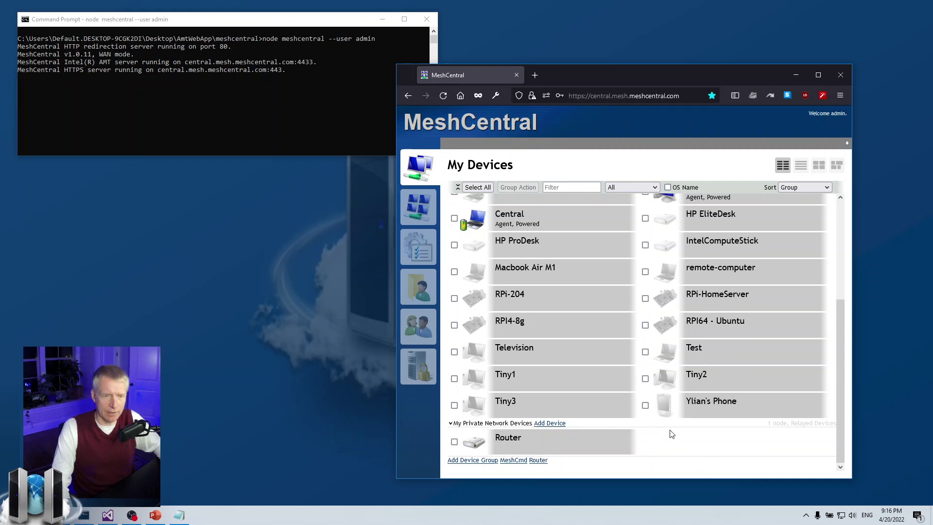
scroll(595, 452, up, 1)
scroll(594, 452, down, 1)
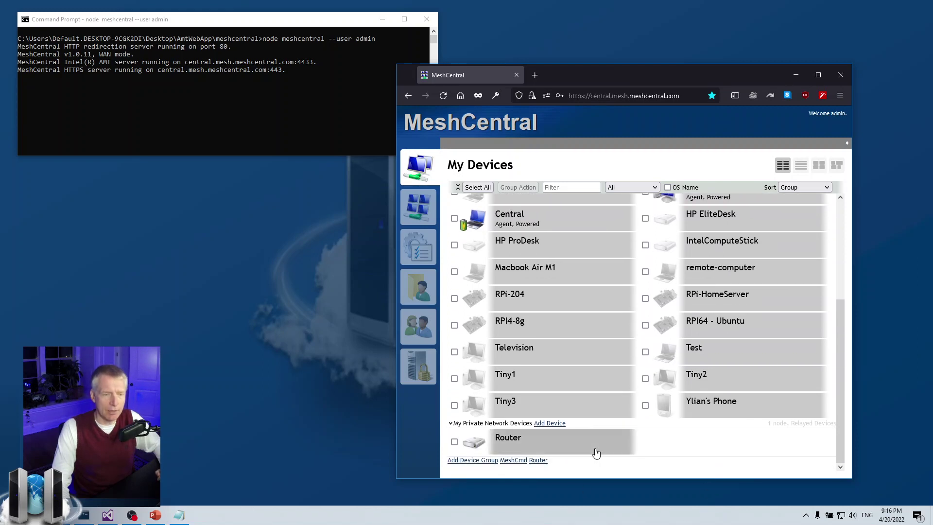
Step: Open the My Private Network Devices group page, relayed through AmtMachine15 with Router listed
click(483, 424)
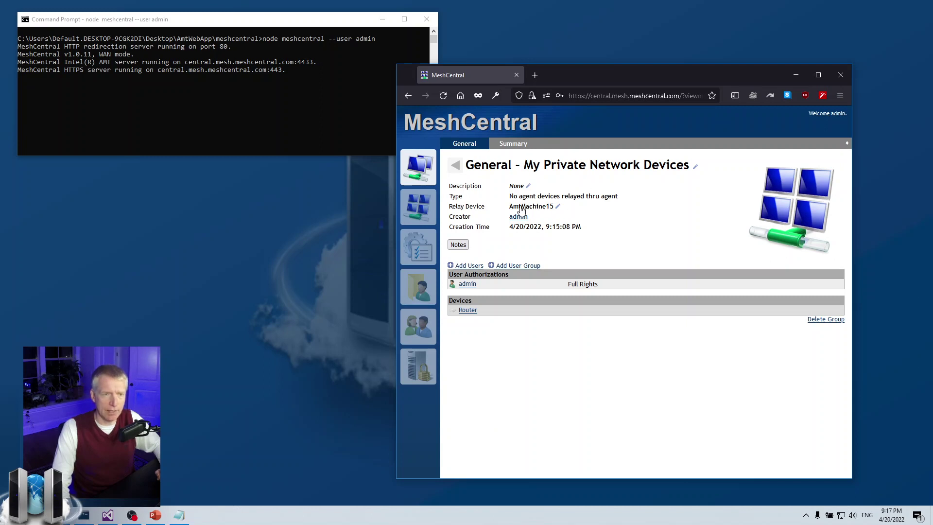
Step: Browse the group's Relay Device choices, keep AmtMachine15, cancel the edit and return to My Devices
click(538, 209)
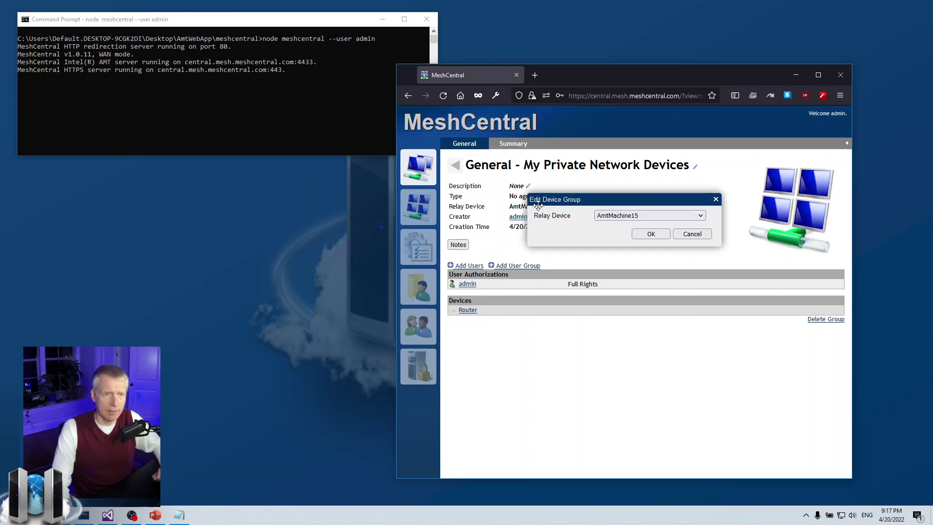
click(614, 213)
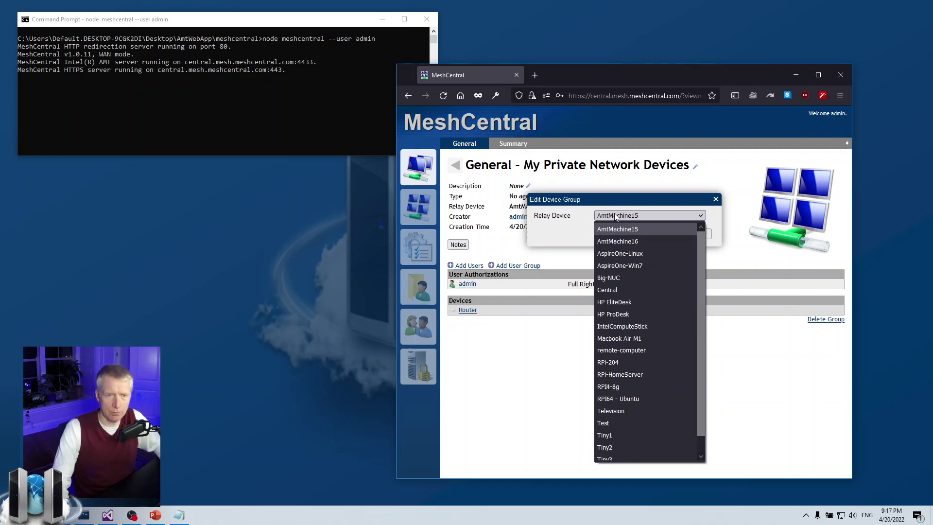
click(615, 213)
click(639, 209)
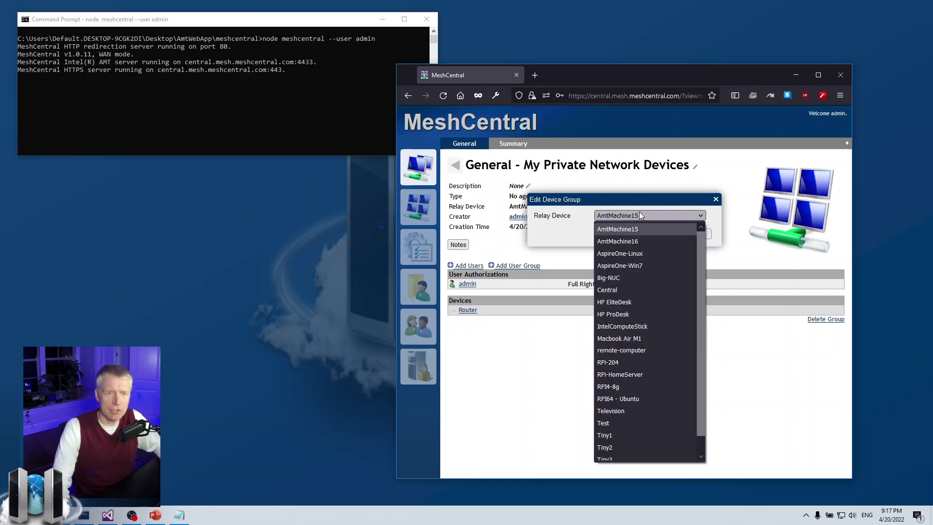
click(639, 211)
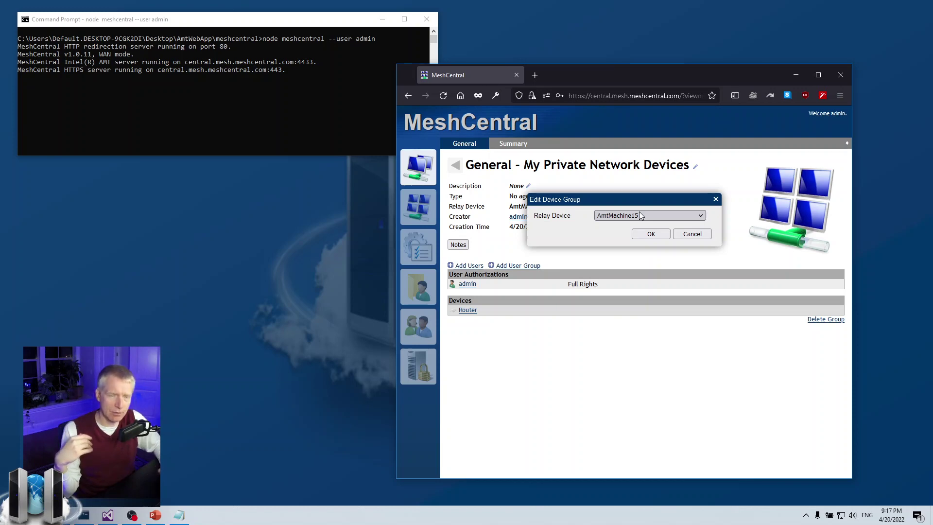
click(689, 234)
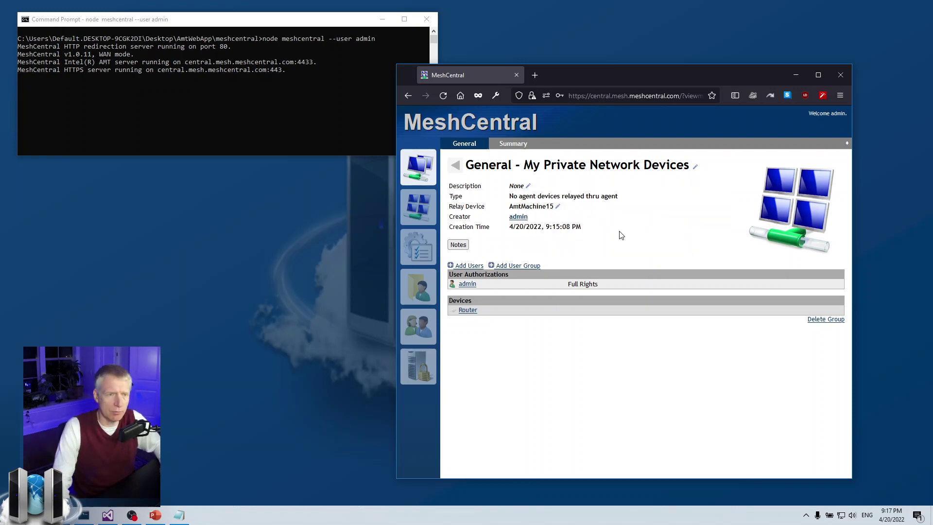
click(433, 181)
scroll(619, 335, up, 1)
scroll(633, 273, up, 1)
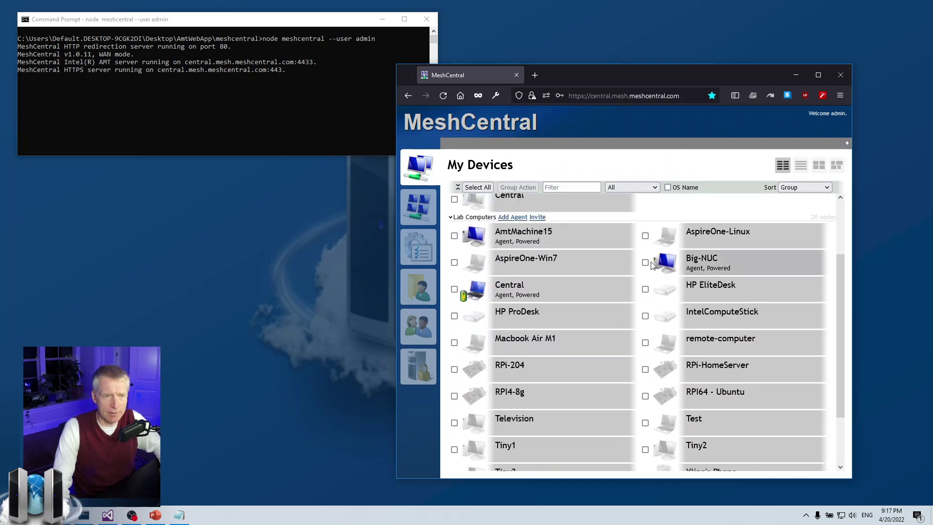
Step: Open AmtMachine15's General page and highlight its 'Relay for My Private Network Devices' row
click(546, 256)
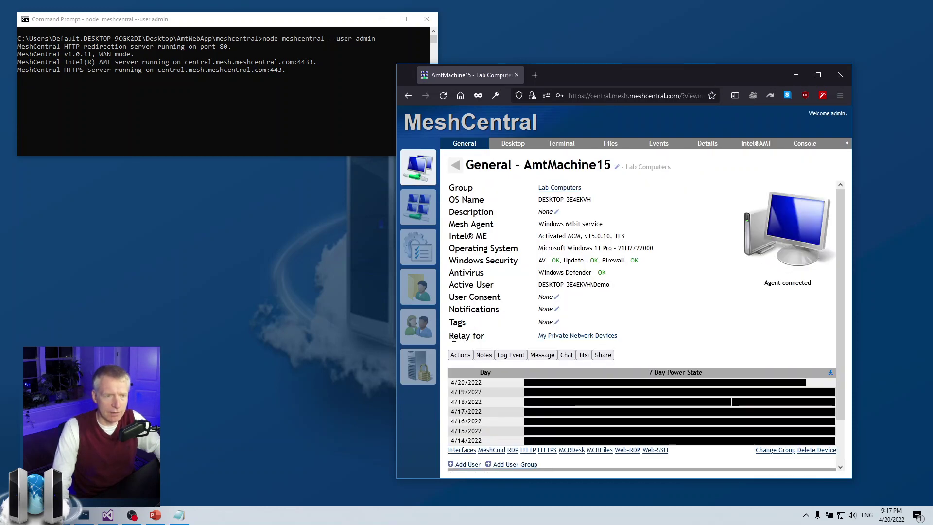
drag(450, 336, 484, 336)
click(493, 339)
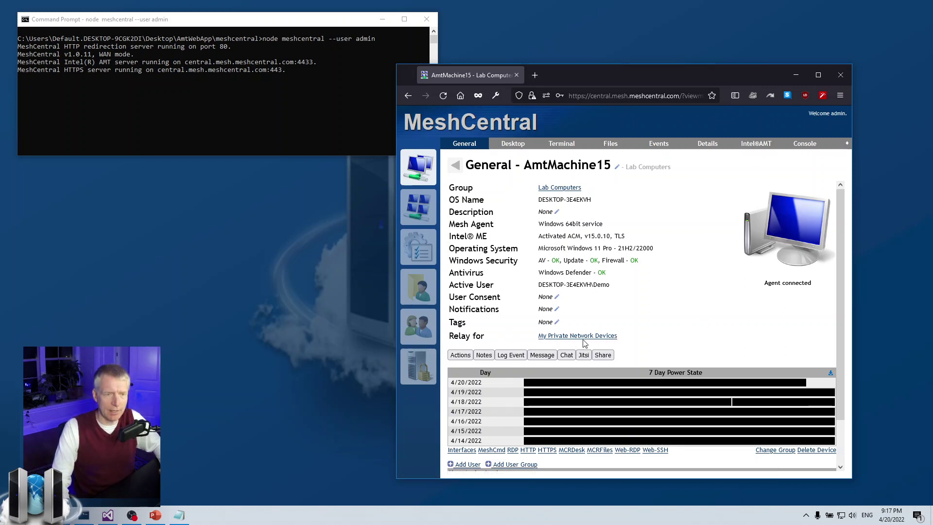
Step: Duplicate the tab into a second window beside AmtMachine15 and show the My Private Network Devices group there
right_click(497, 78)
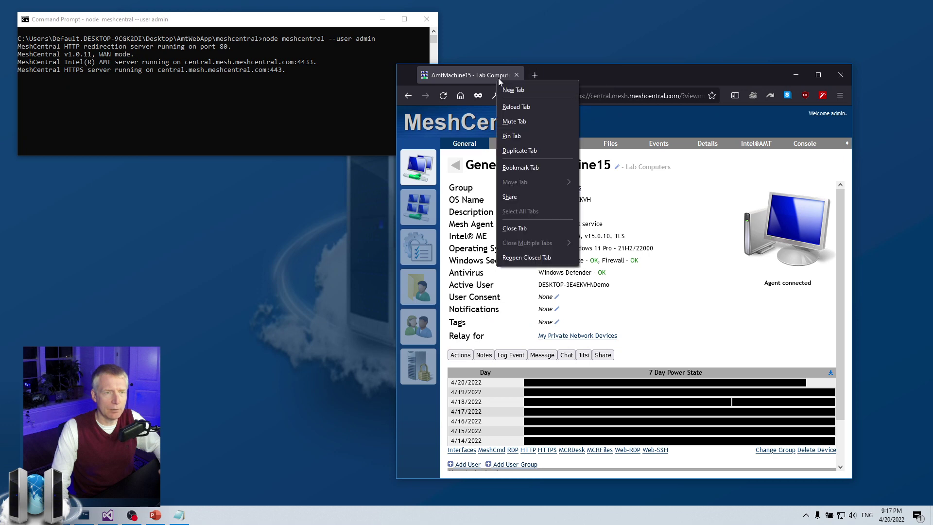
click(533, 150)
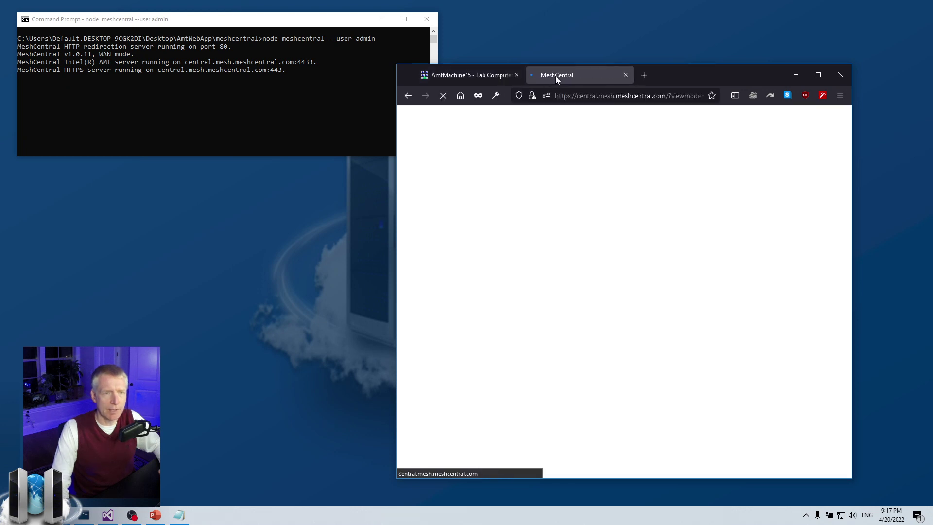
mouse_move(550, 75)
mouse_down()
mouse_move(656, 31)
mouse_move(227, 92)
mouse_up()
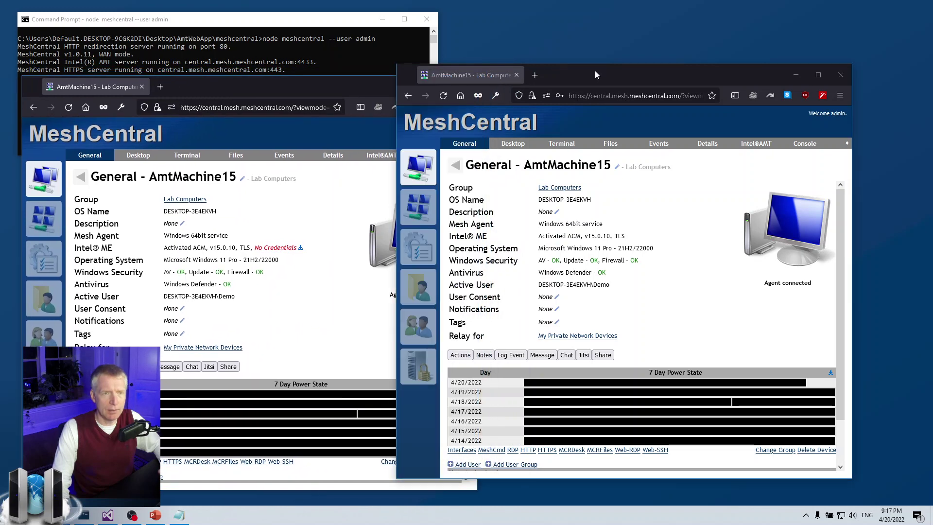
drag(595, 71, 627, 66)
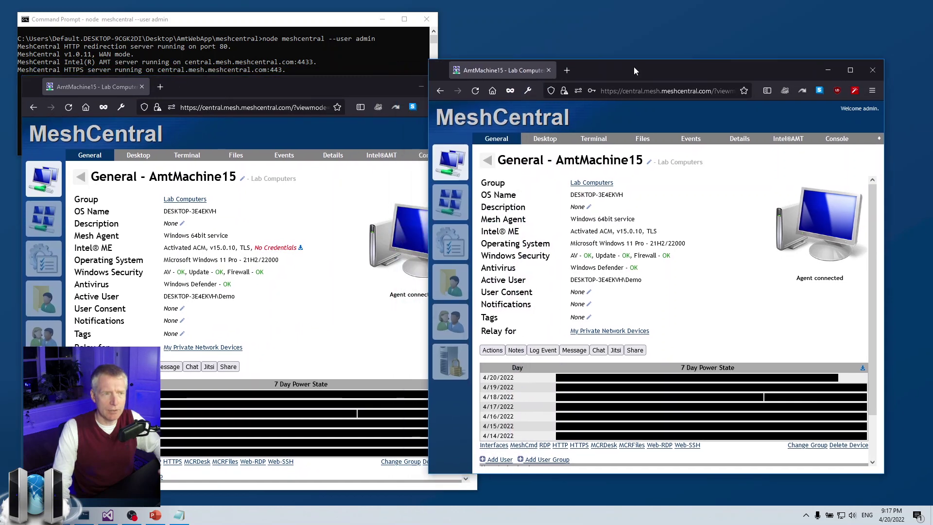
click(187, 349)
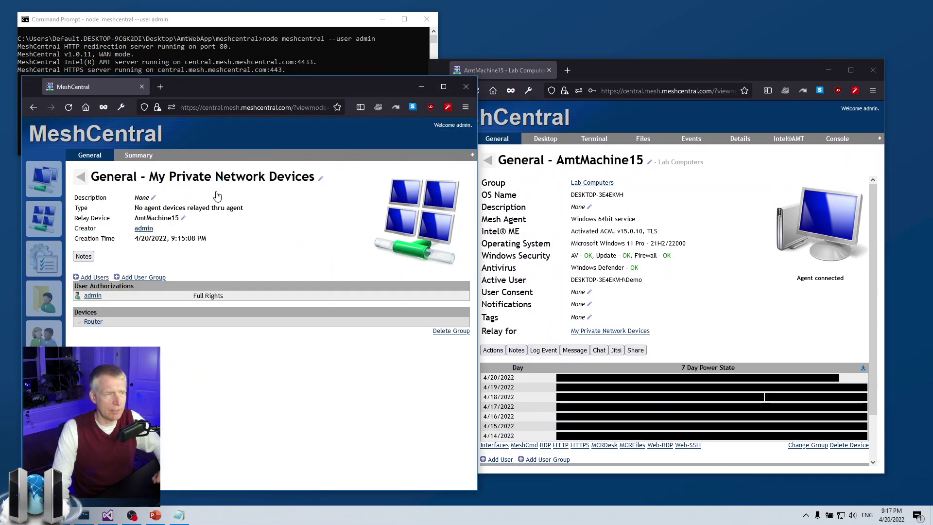
Step: Switch the group's relay device to Central, check AmtMachine15's page, then restore AmtMachine15 as relay
click(161, 218)
click(273, 227)
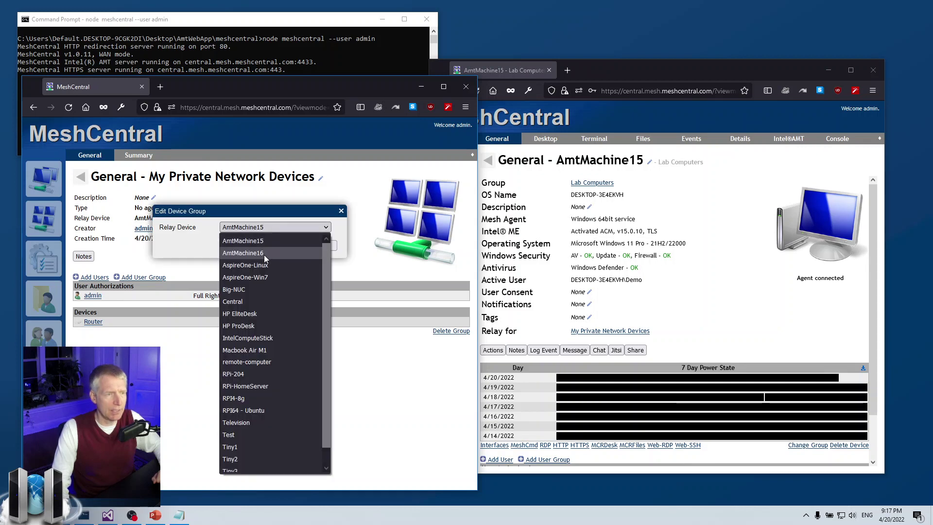
click(257, 301)
click(275, 246)
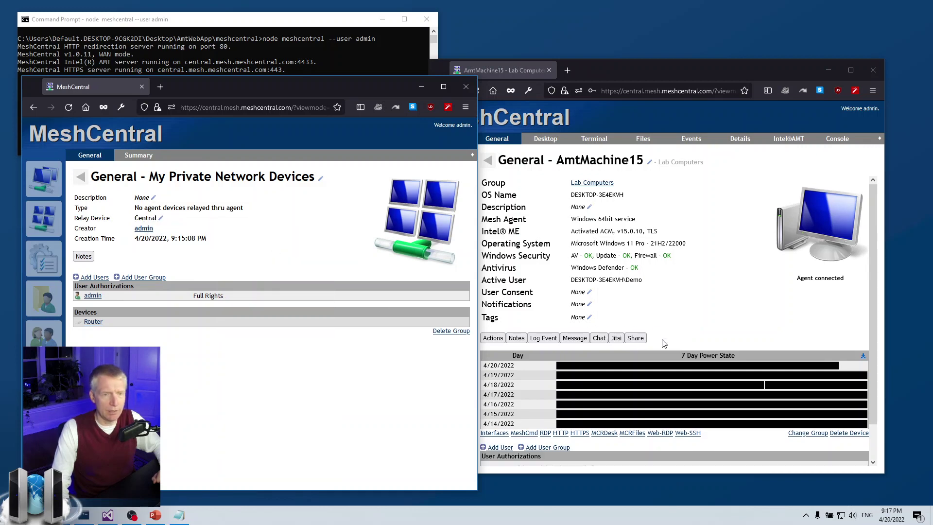
click(641, 315)
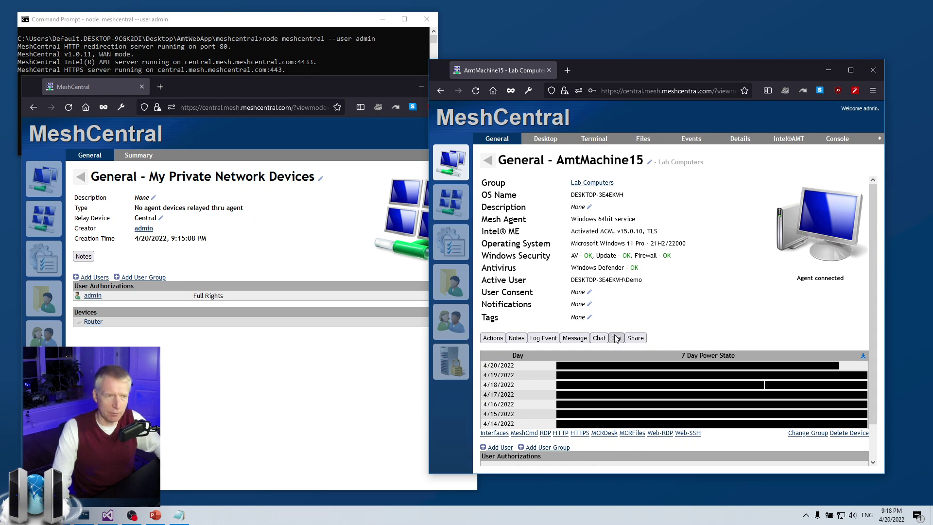
click(154, 222)
click(274, 227)
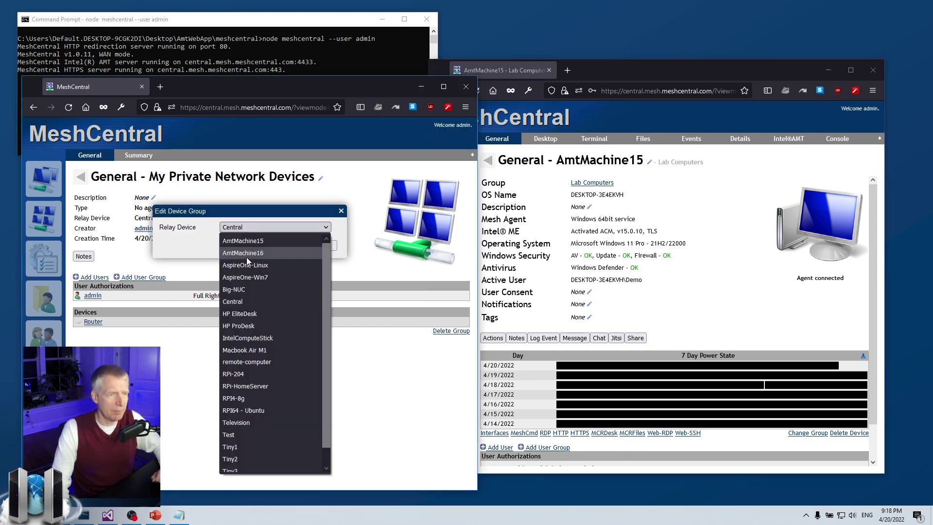
click(250, 243)
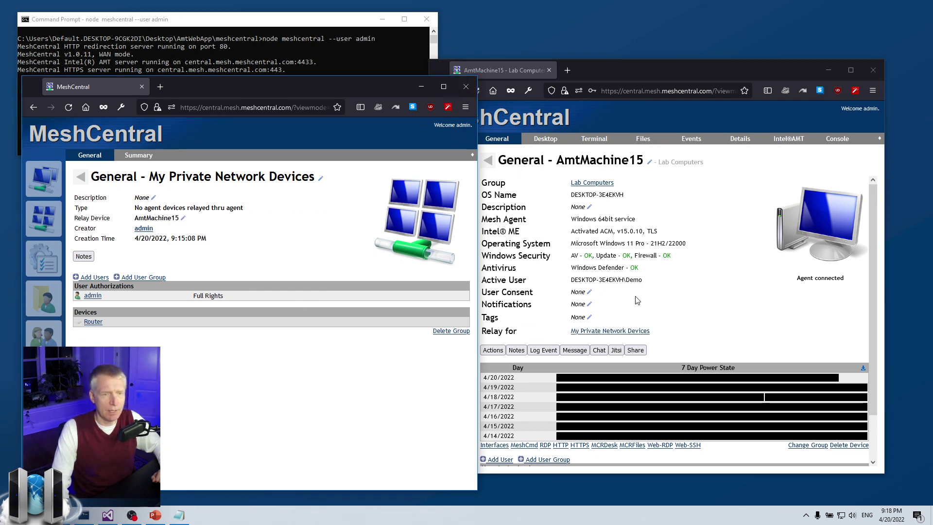
Step: Lengthen the group name, revert it to My Private Network Devices, and close the group's window
click(320, 178)
text(aaa)
click(279, 277)
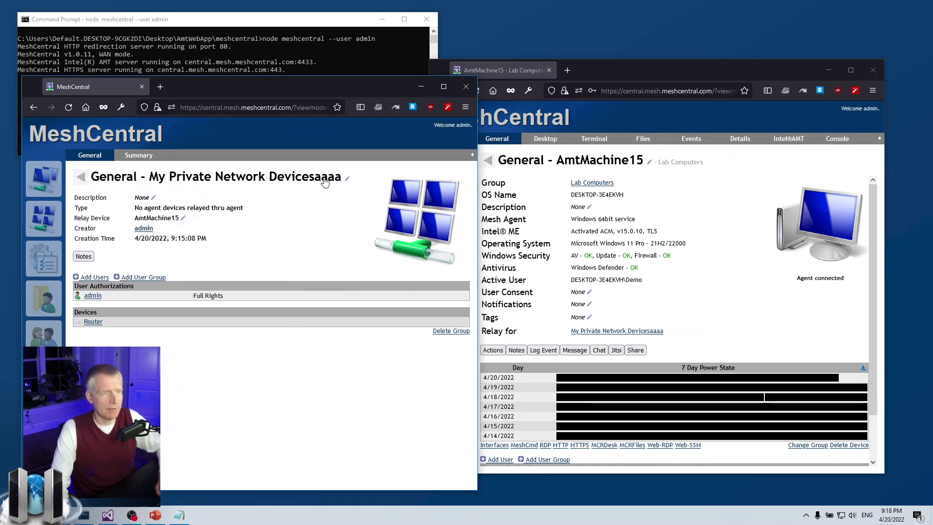
click(347, 178)
key(BackSpace)
key(BackSpace)
key(BackSpace)
key(BackSpace)
click(290, 277)
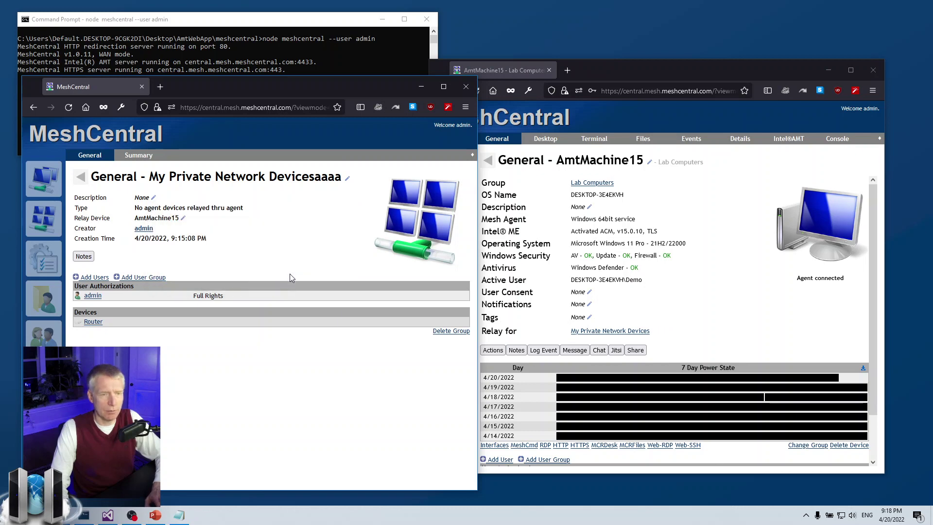
click(476, 83)
drag(612, 69, 627, 78)
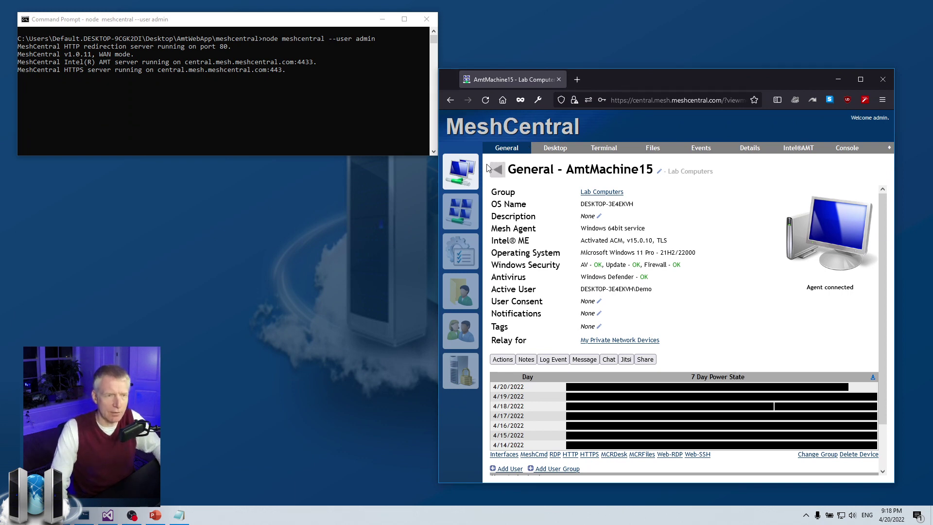
Step: Start a new device group of type IP-KVM relayed through AmtMachine15, model Raritan Dominion KX III
click(470, 175)
scroll(625, 267, down, 3)
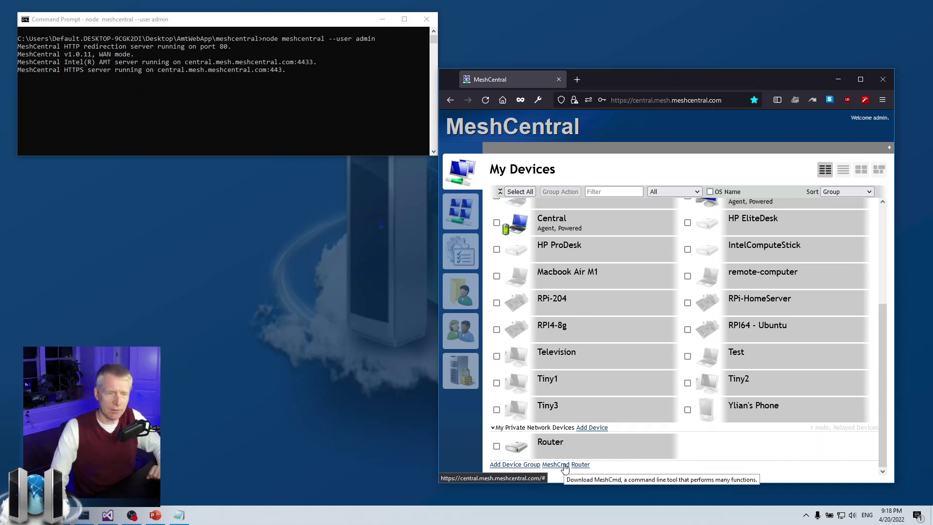
click(517, 464)
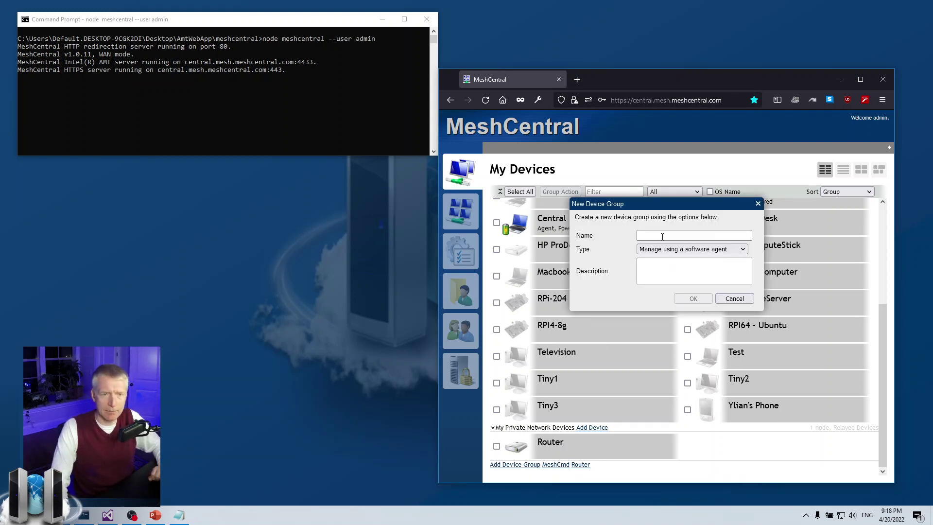
text(My Private Raritan)
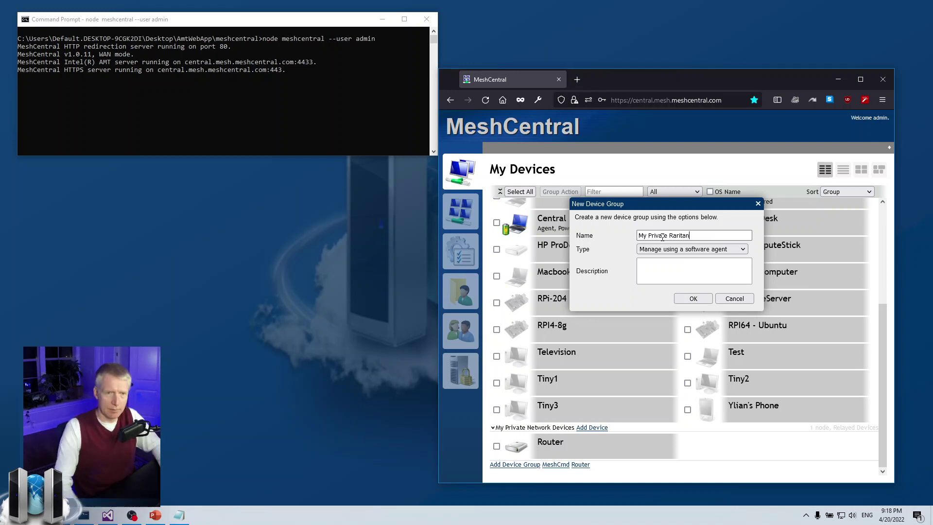
click(714, 250)
click(682, 300)
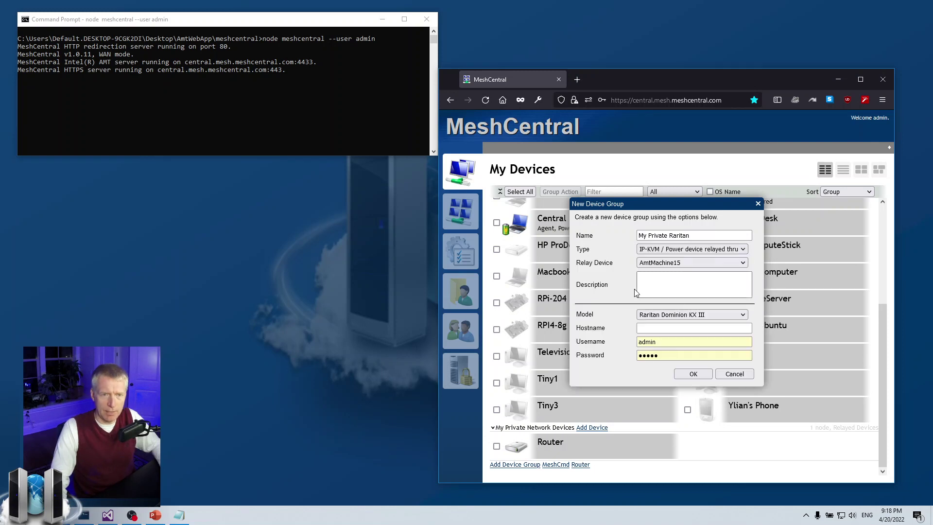
click(654, 266)
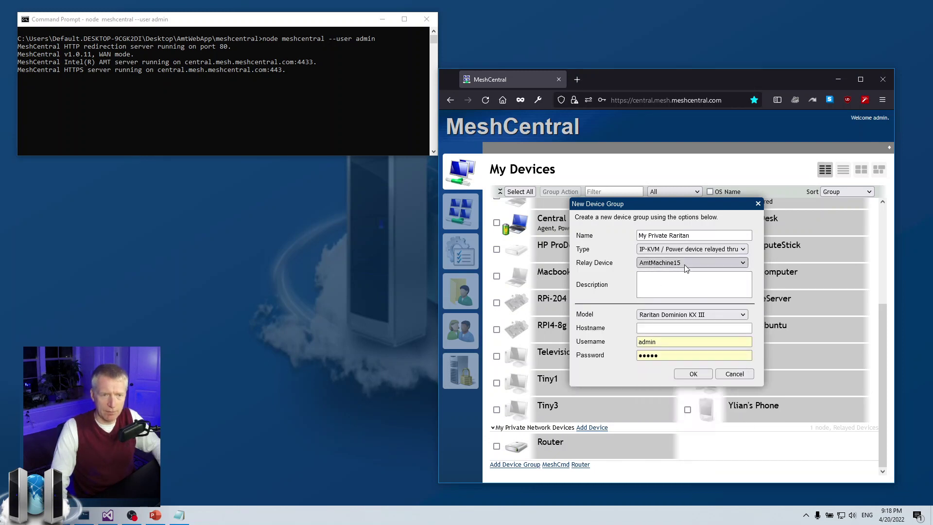
click(662, 314)
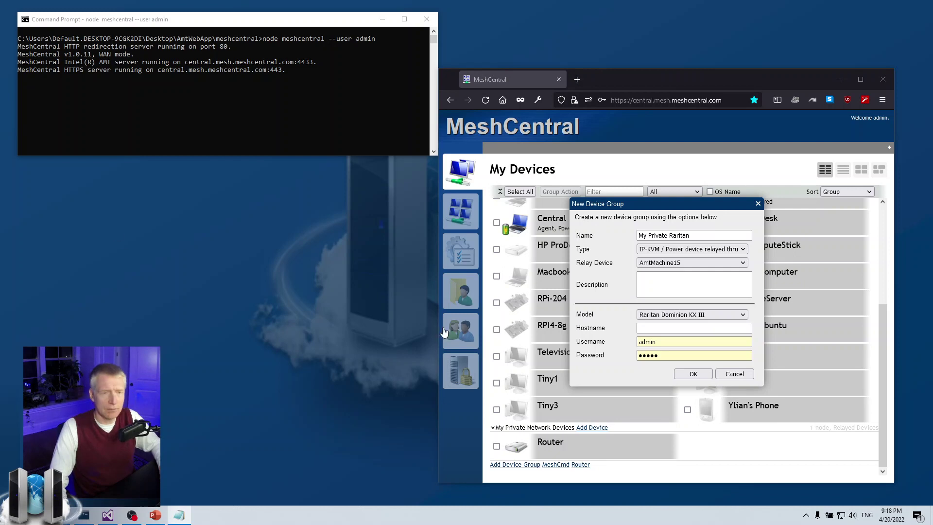
Step: Paste the hostname raritan.mesh.meshcentral.com and replace the autofilled password
click(638, 330)
text(raritan.mesh.meshcentral.com)
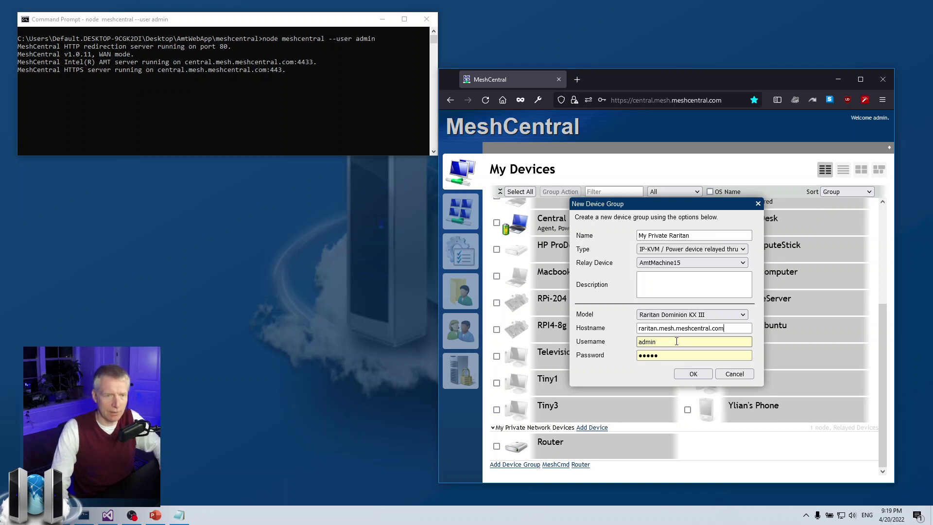
click(693, 356)
key(ctrl+a)
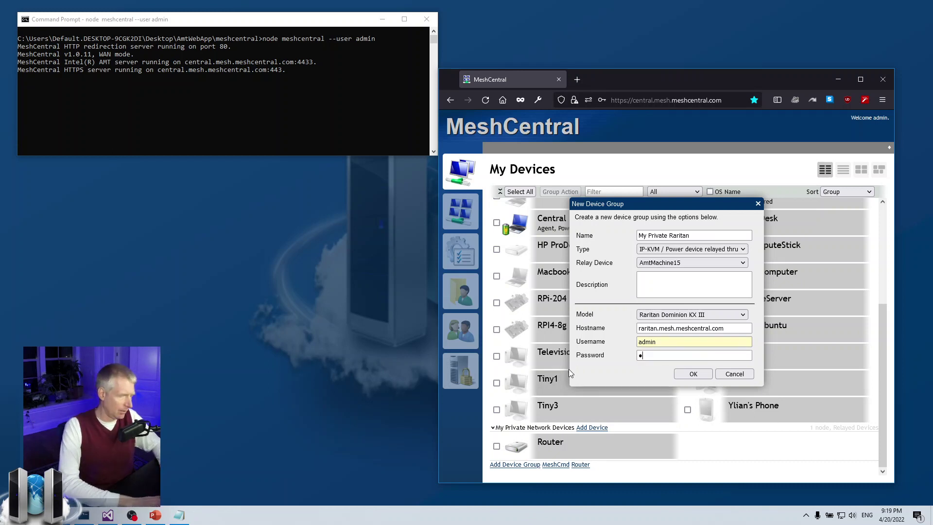
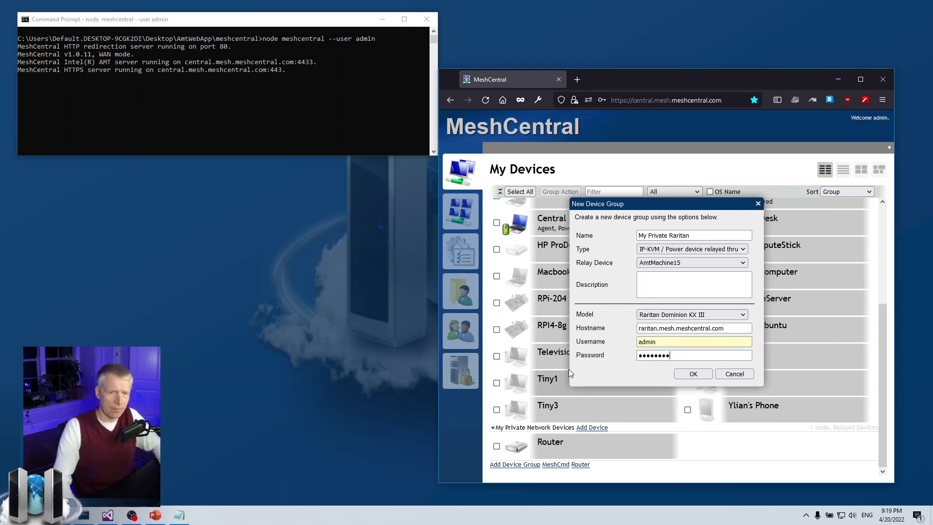
Step: Confirm the dialog, creating the My Private Raritan group with its Dominion KX III ports
click(695, 372)
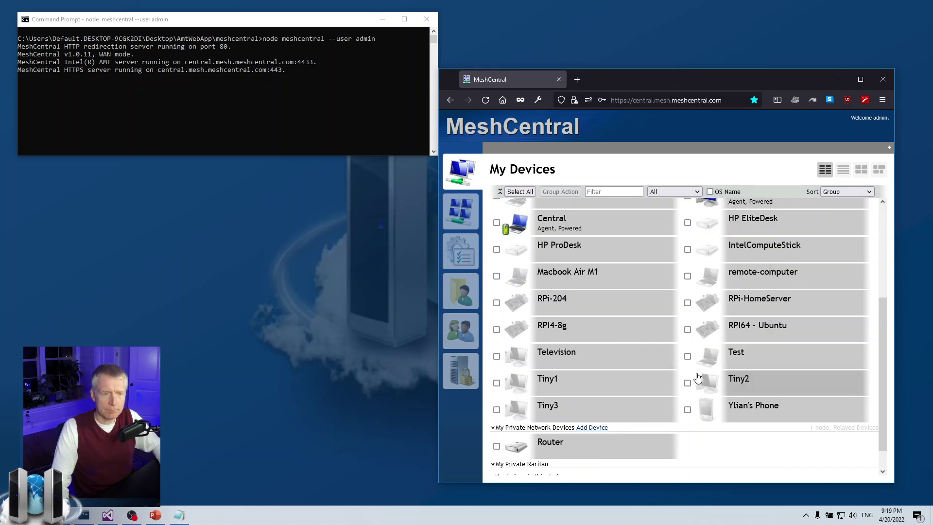
scroll(651, 413, down, 1)
scroll(543, 445, down, 1)
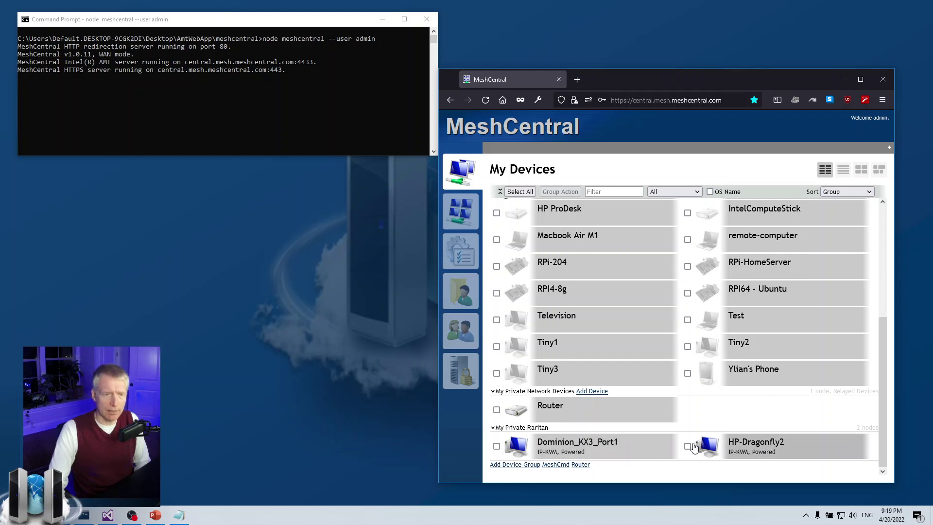
Step: Start Remote Control on Dominion_KX3_Port1 and arrange the HTML KVM viewer to show the Ubuntu desktop
click(586, 446)
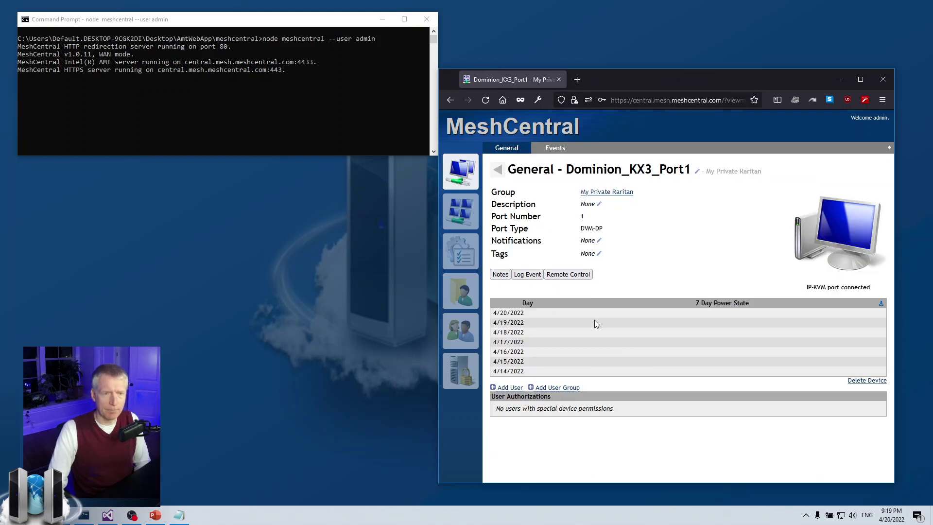
click(565, 277)
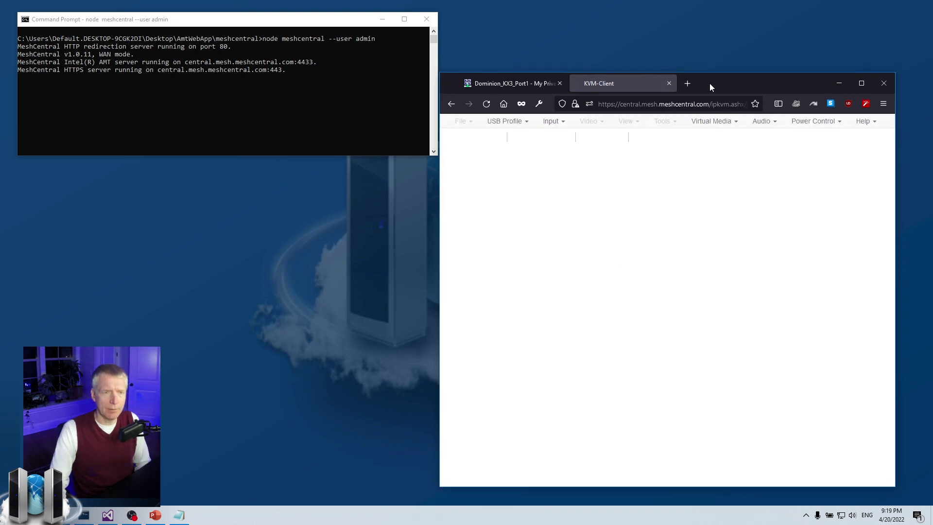
drag(709, 82, 716, 86)
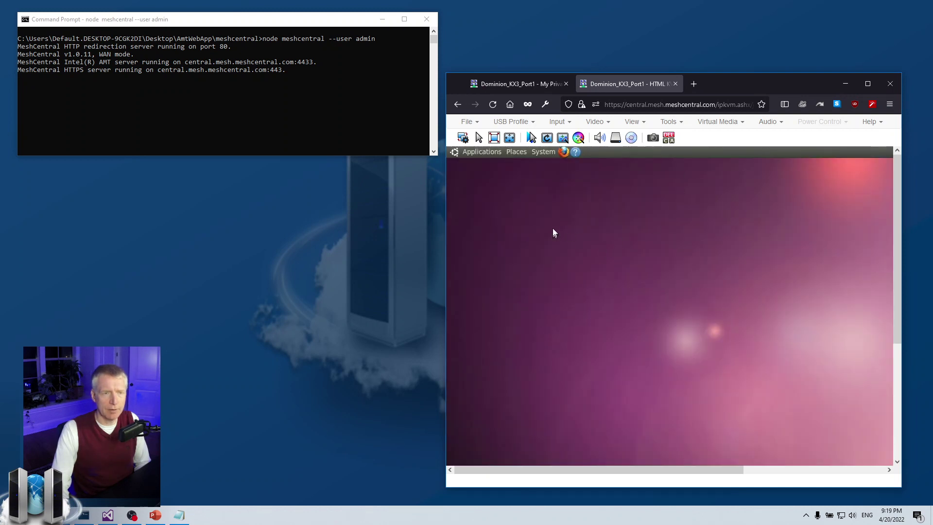
mouse_move(587, 470)
mouse_down()
mouse_move(777, 473)
mouse_move(576, 472)
mouse_up()
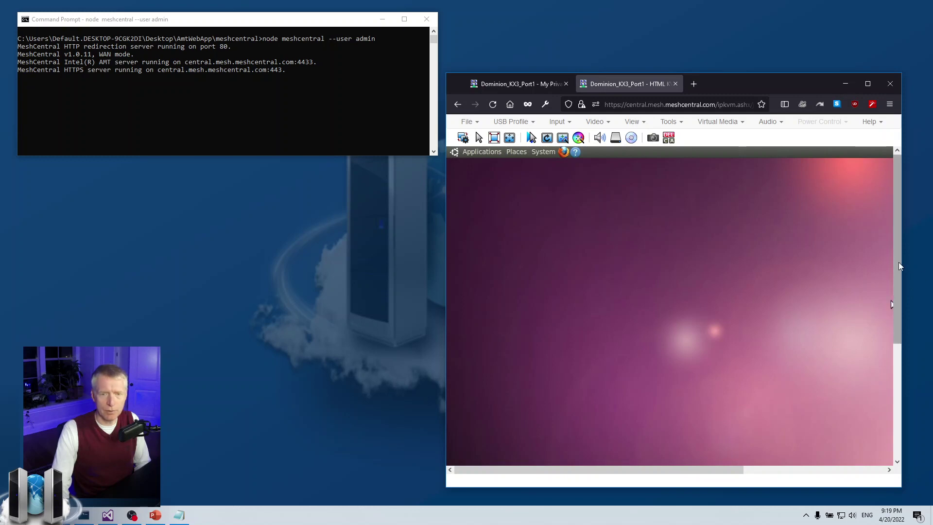
drag(899, 262, 896, 382)
mouse_move(718, 85)
mouse_down()
mouse_move(458, 41)
mouse_move(451, 31)
mouse_up()
drag(638, 439, 834, 483)
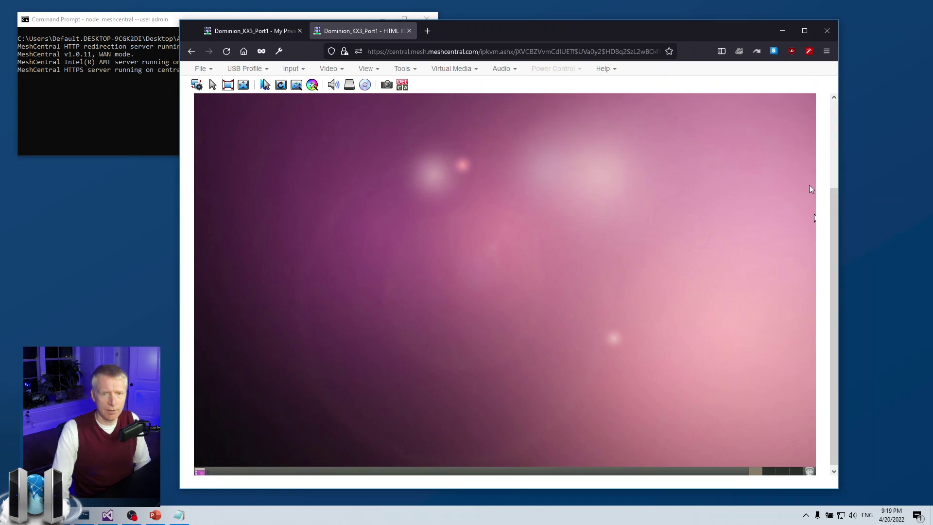
click(834, 168)
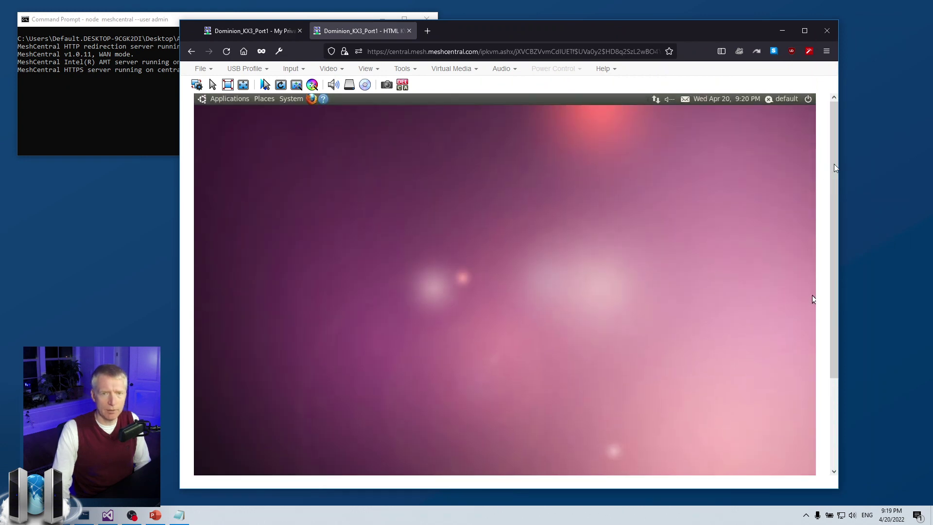
Step: Launch Firefox on the remote Ubuntu desktop, then close the KVM viewer
click(310, 100)
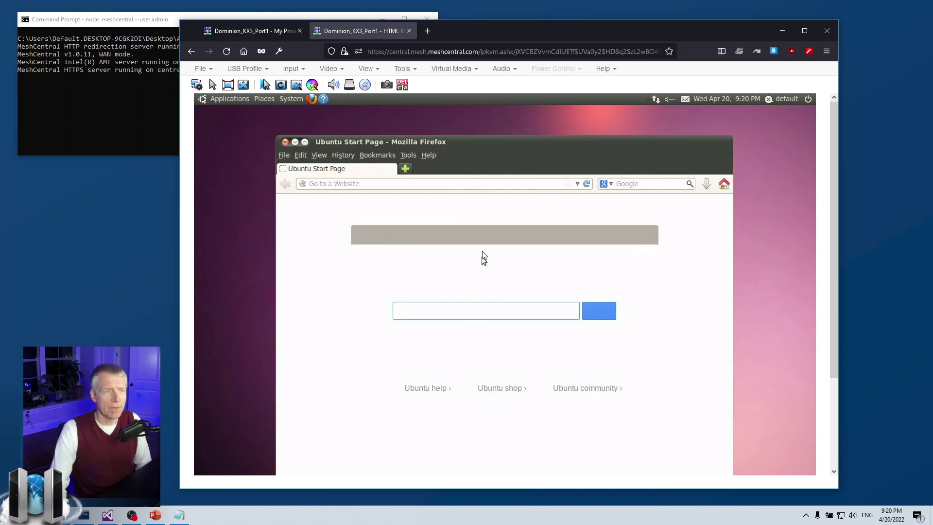
drag(441, 143, 425, 139)
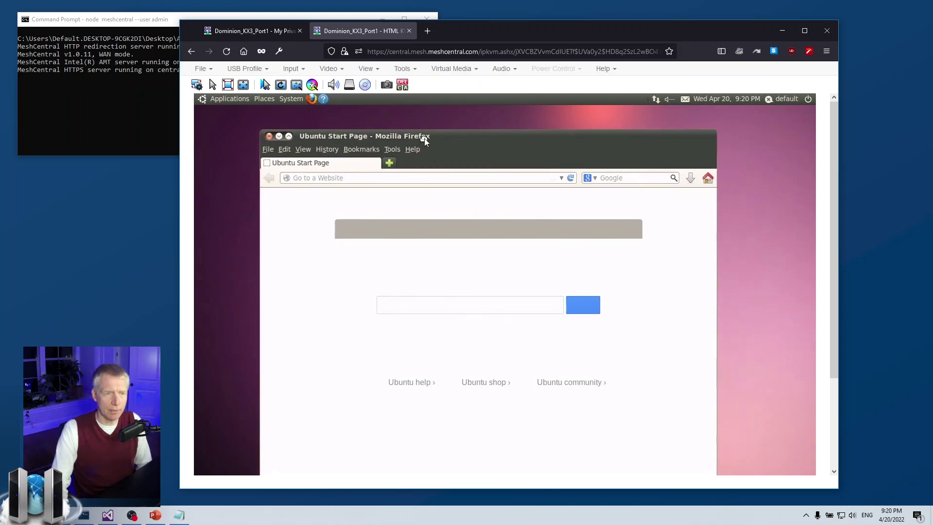
click(409, 31)
Step: Reopen Dominion_KX3_Port1, start another Remote Control session, and return to the My Devices list
drag(420, 32, 431, 35)
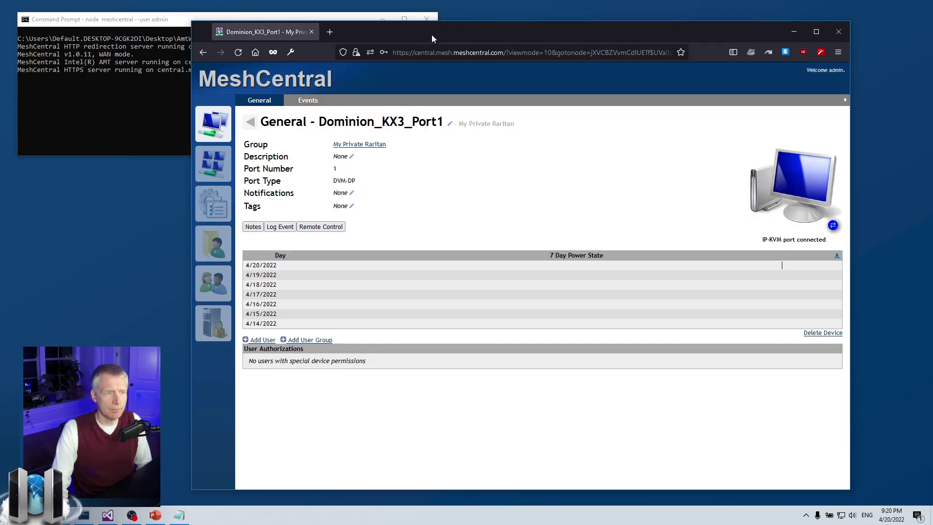
click(199, 129)
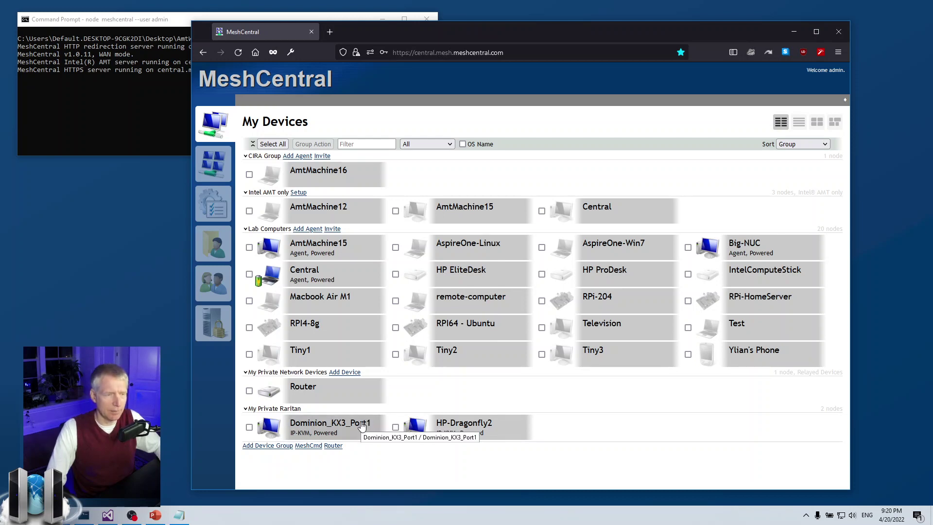
click(361, 427)
click(321, 229)
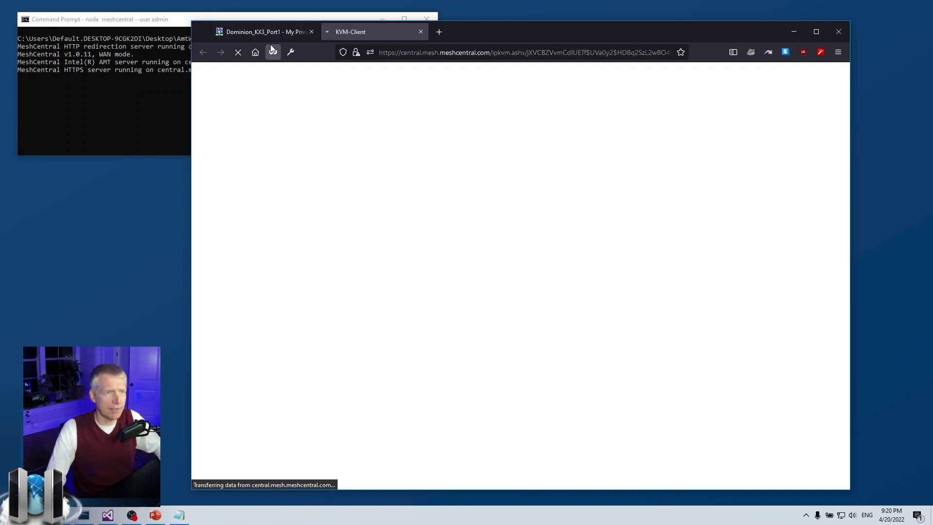
click(263, 32)
click(213, 124)
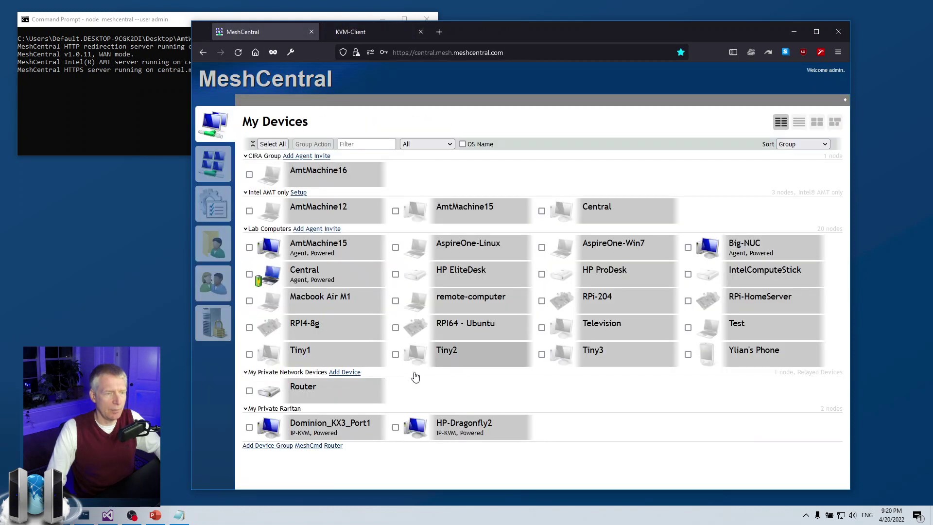
click(379, 33)
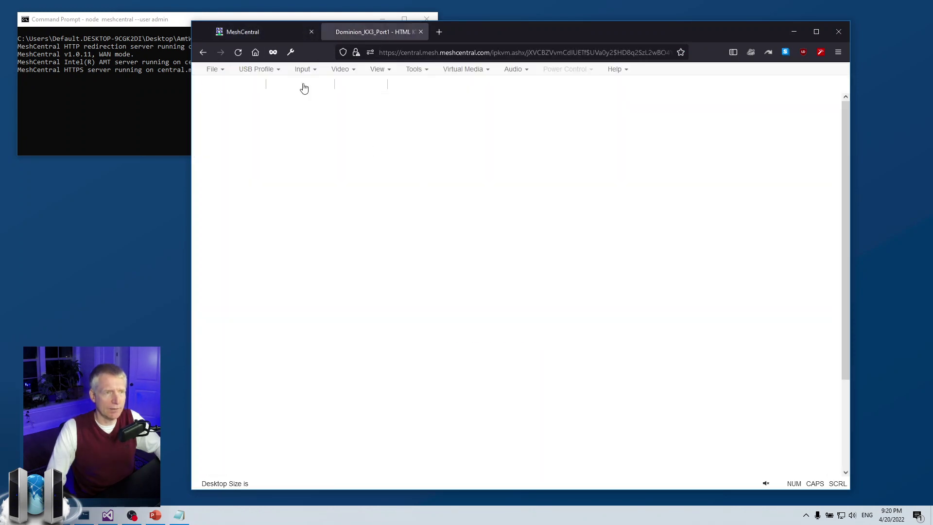
click(267, 30)
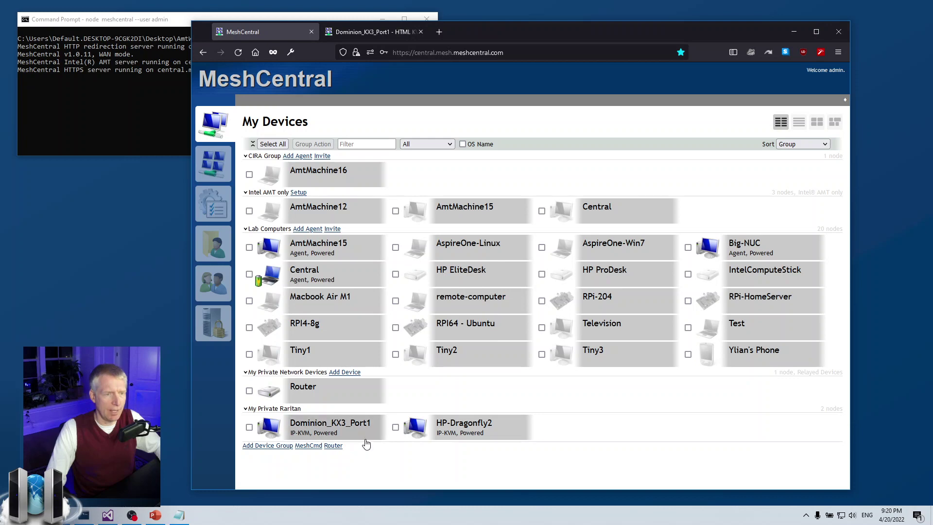
Step: View Port1's busy indicator showing one remote desktop session, then close the KVM viewer tab
click(380, 418)
click(379, 419)
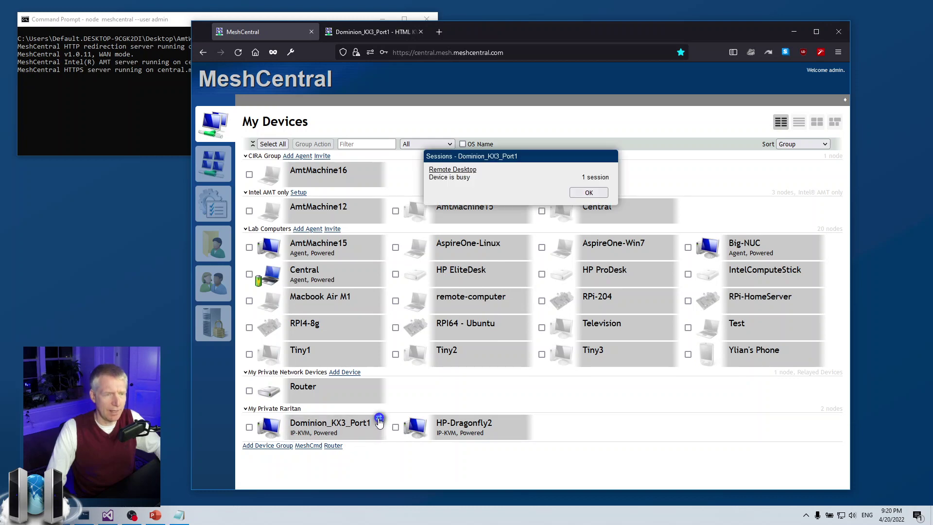
click(586, 193)
click(374, 31)
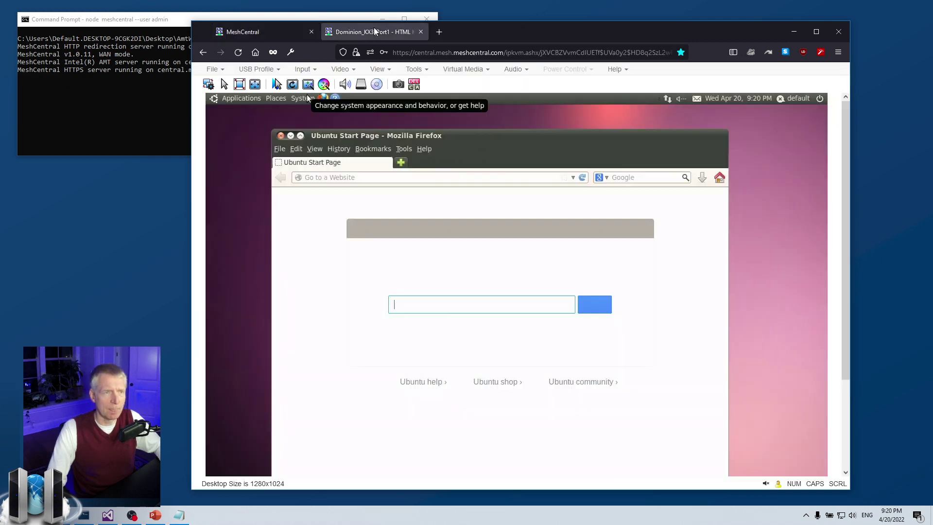
click(303, 31)
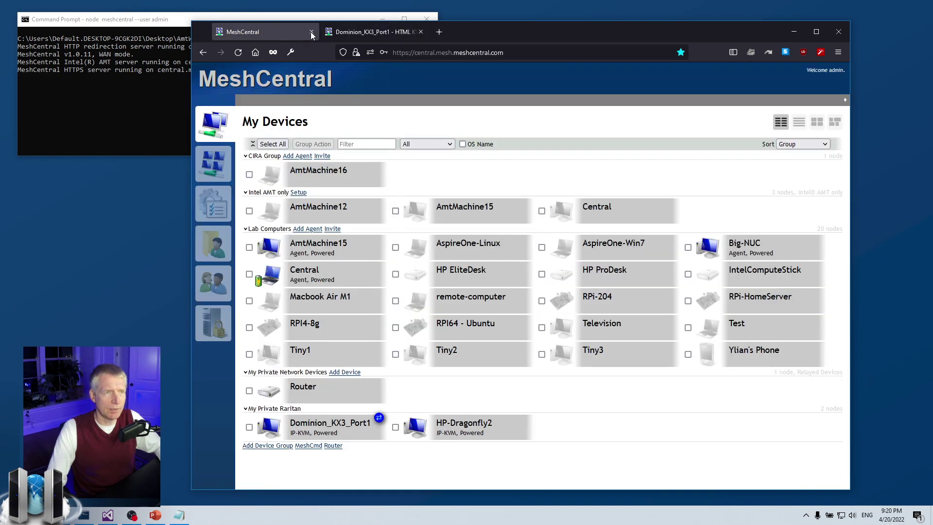
click(422, 32)
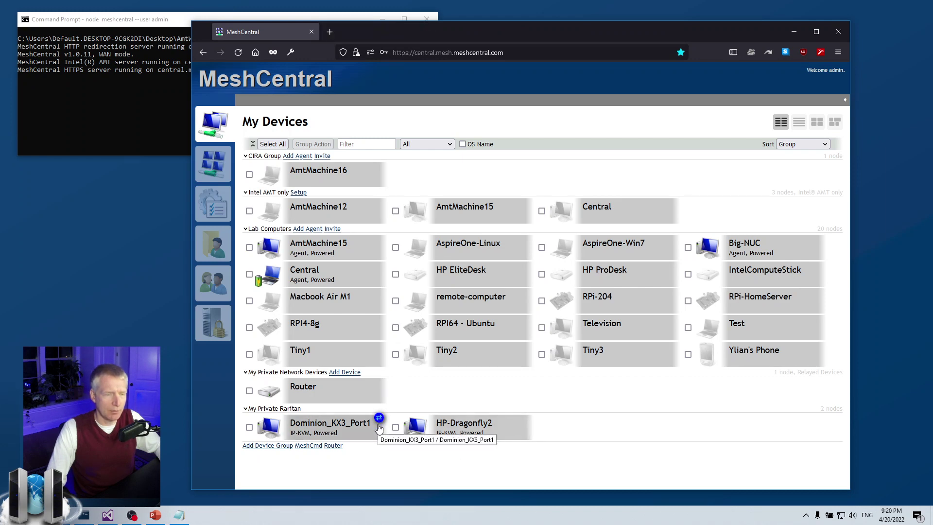